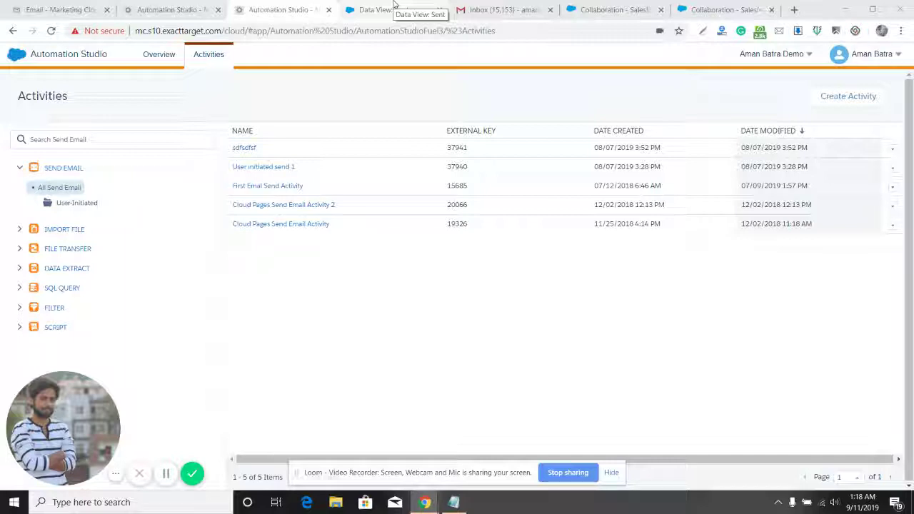
left_click(395, 6)
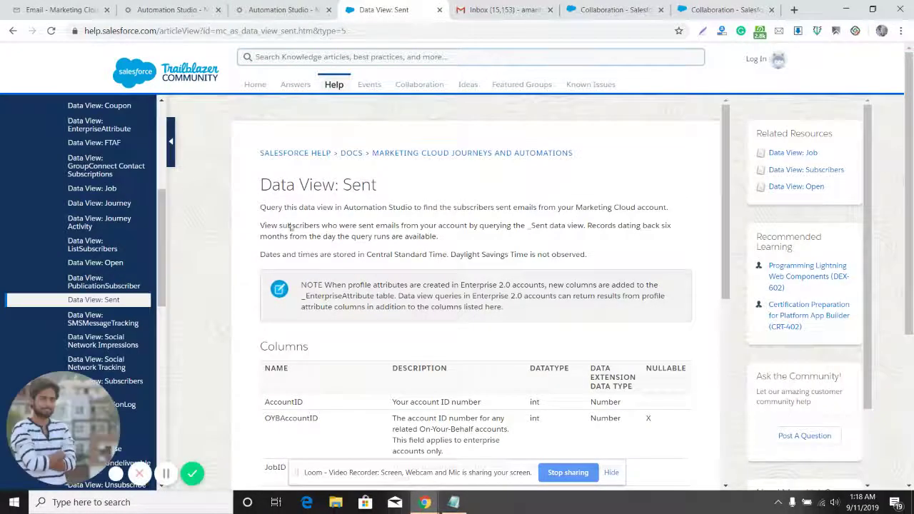
scroll(120, 197, "up", 2)
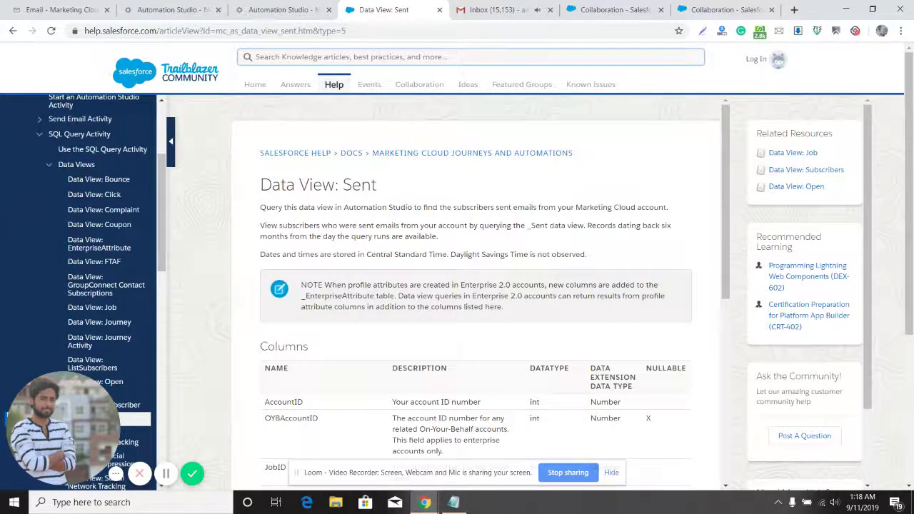
scroll(304, 251, "down", 1)
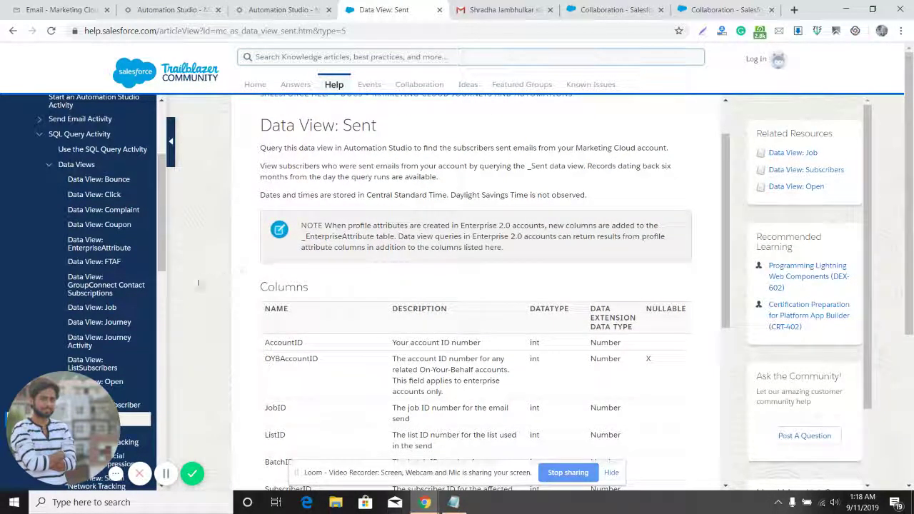
double_click(365, 127)
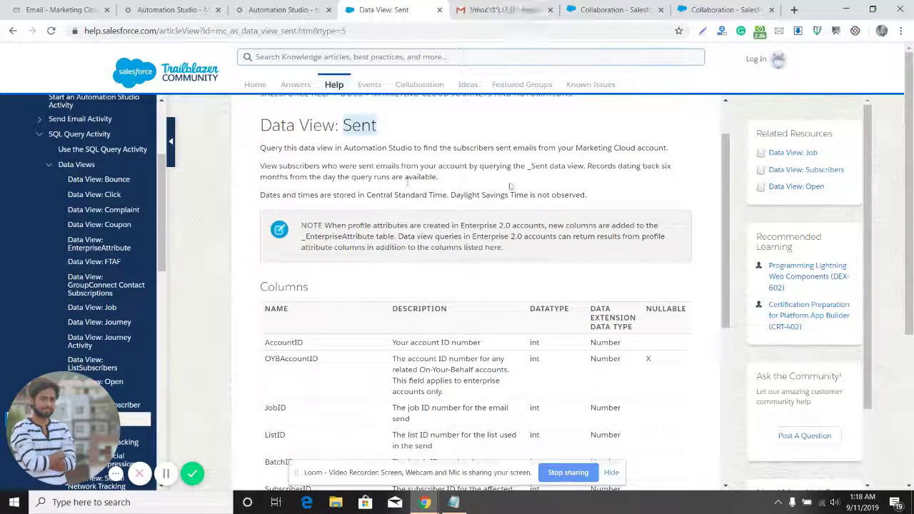
double_click(538, 167)
scroll(533, 164, "down", 1)
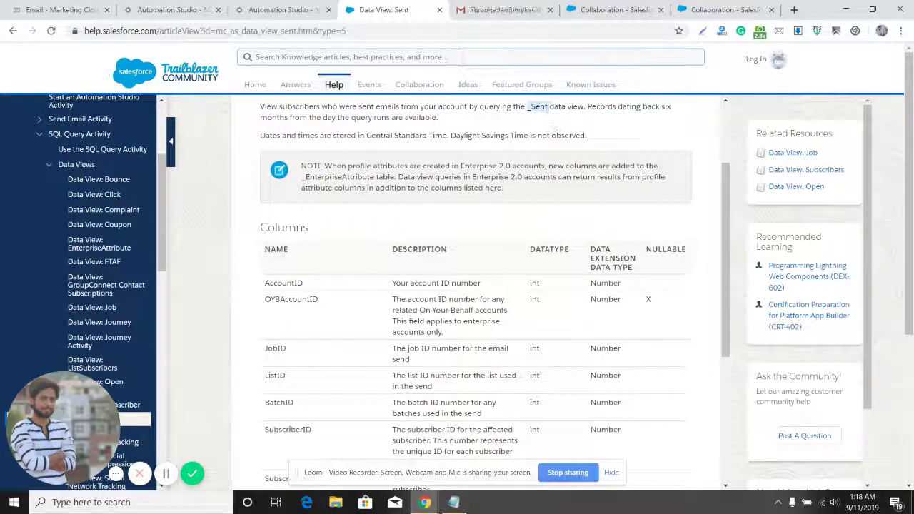
scroll(493, 185, "down", 2)
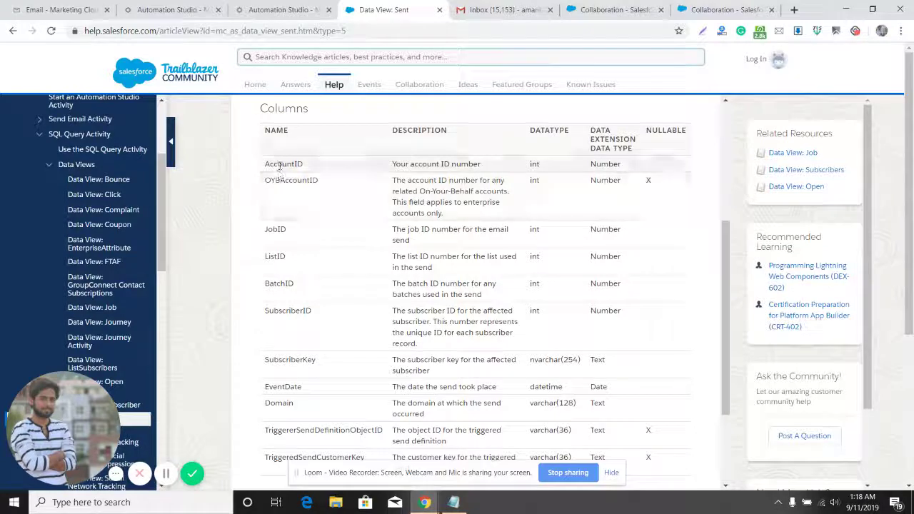
scroll(302, 261, "down", 2)
scroll(302, 261, "up", 2)
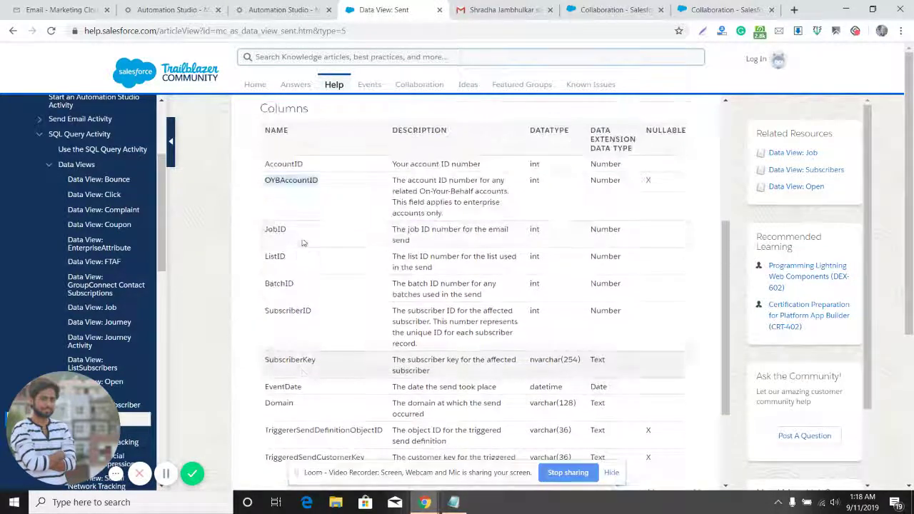
double_click(291, 181)
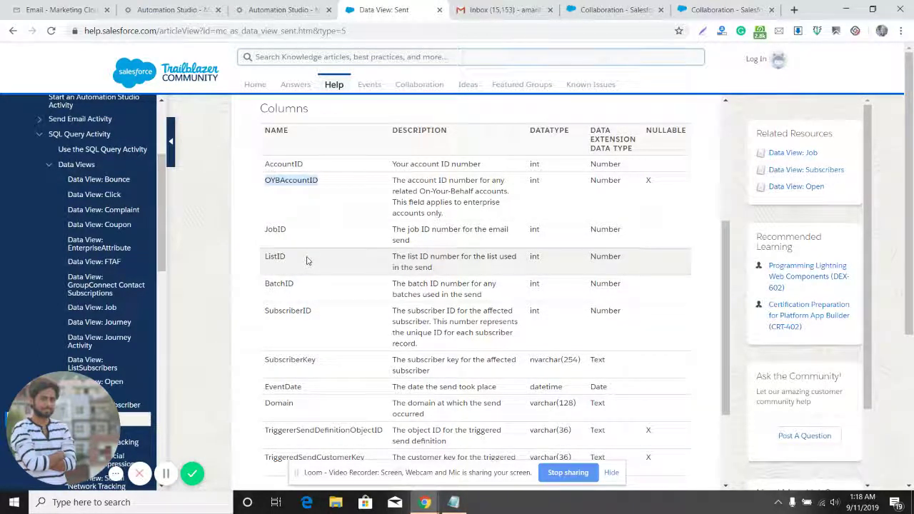
left_click(280, 235)
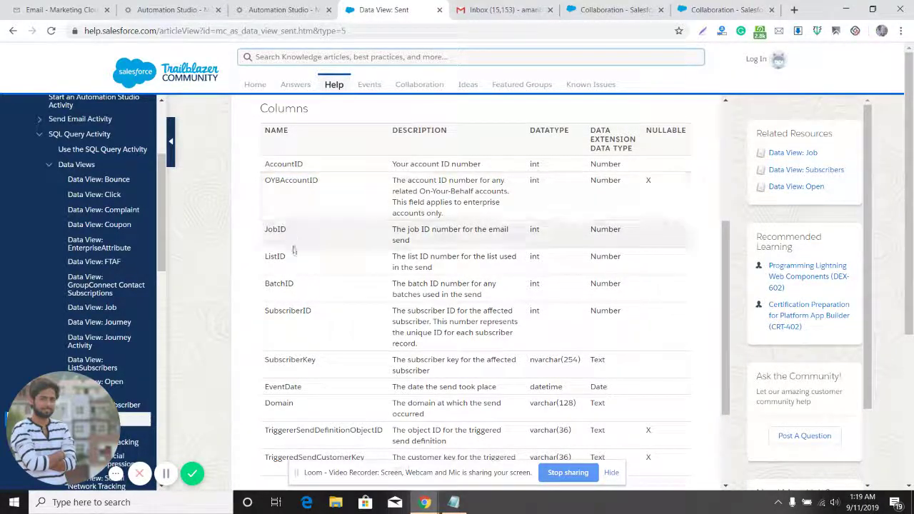
double_click(280, 227)
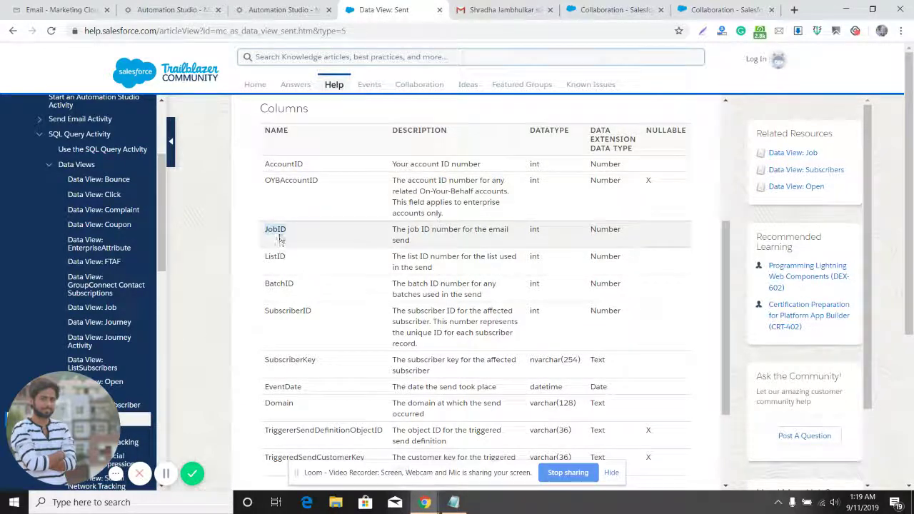
double_click(275, 257)
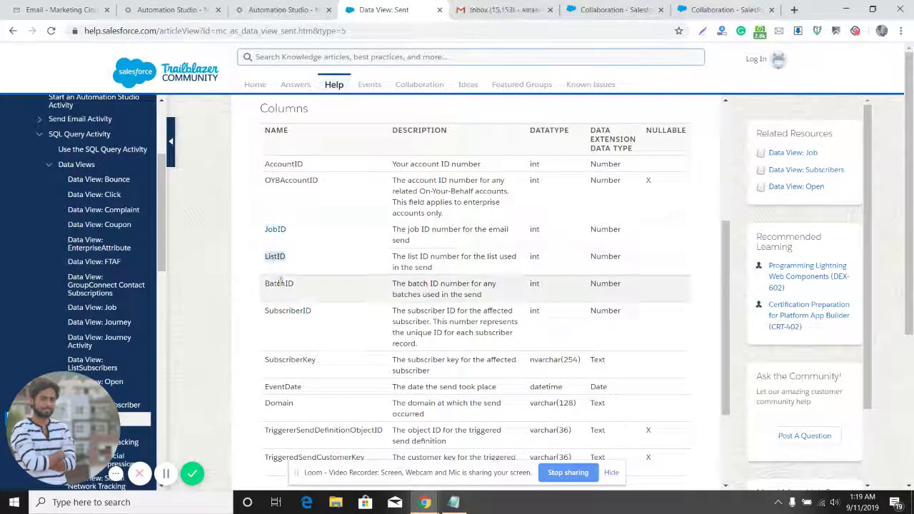
double_click(282, 284)
double_click(293, 312)
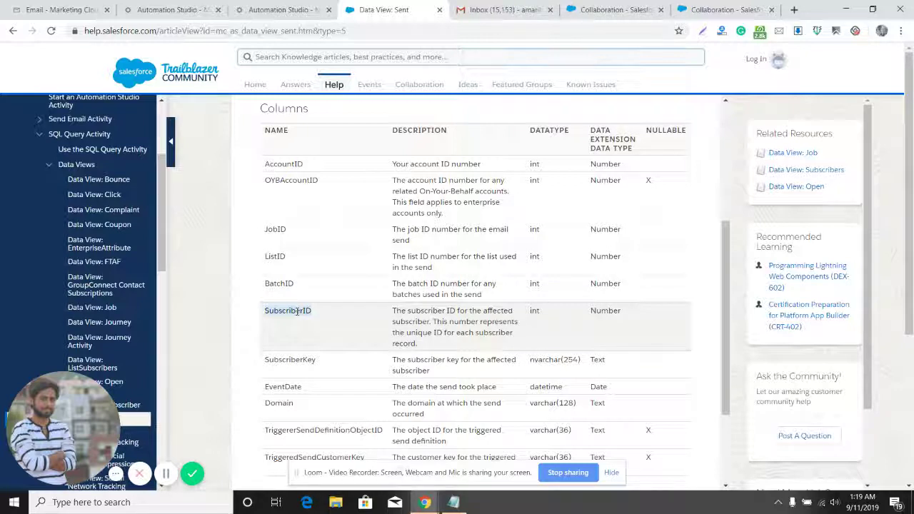
left_click(314, 245)
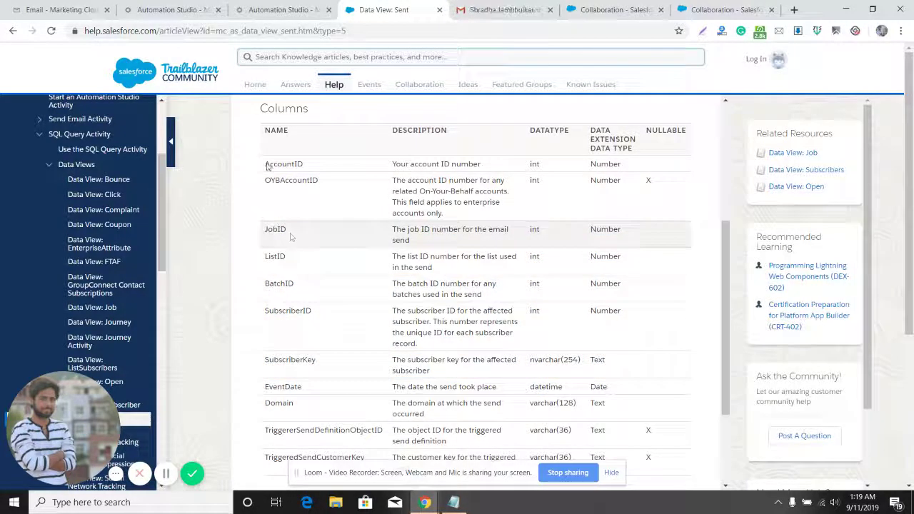
left_click(68, 10)
left_click(166, 8)
left_click(286, 9)
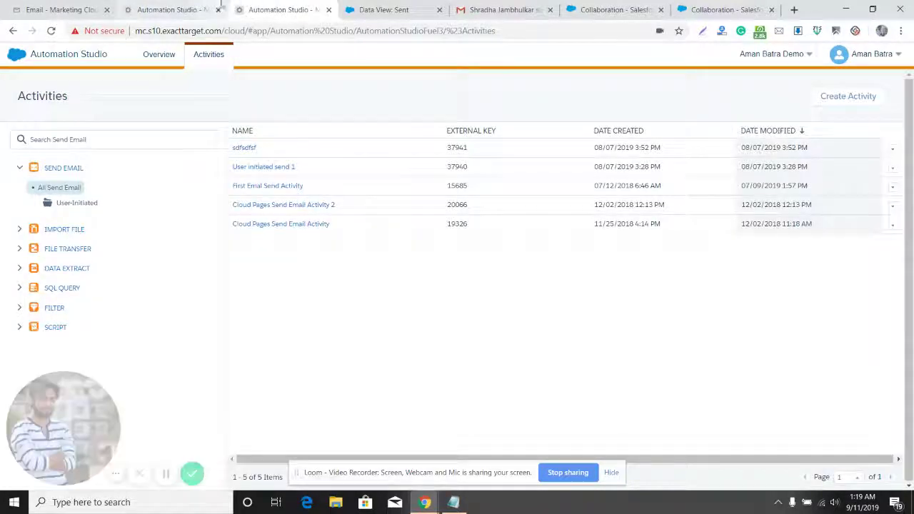
Create a new activity of type SQL Query.
left_click(848, 97)
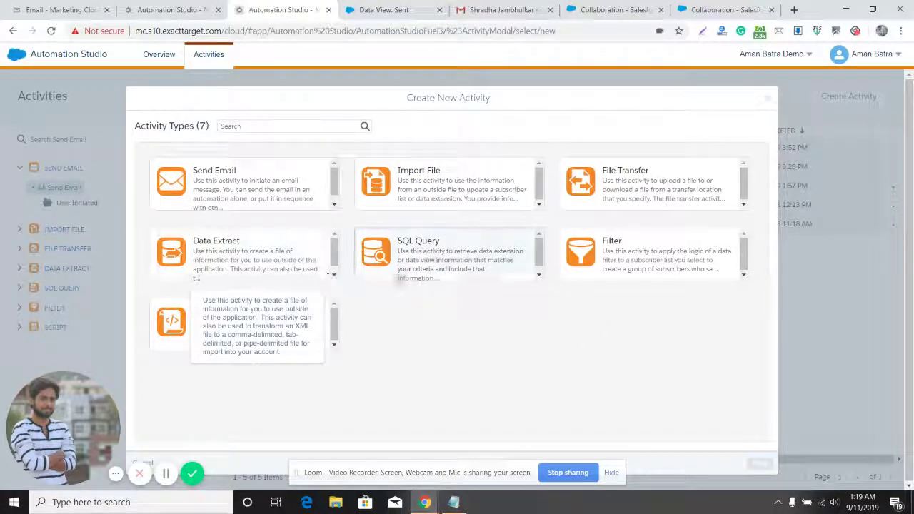
left_click(428, 275)
left_click(760, 463)
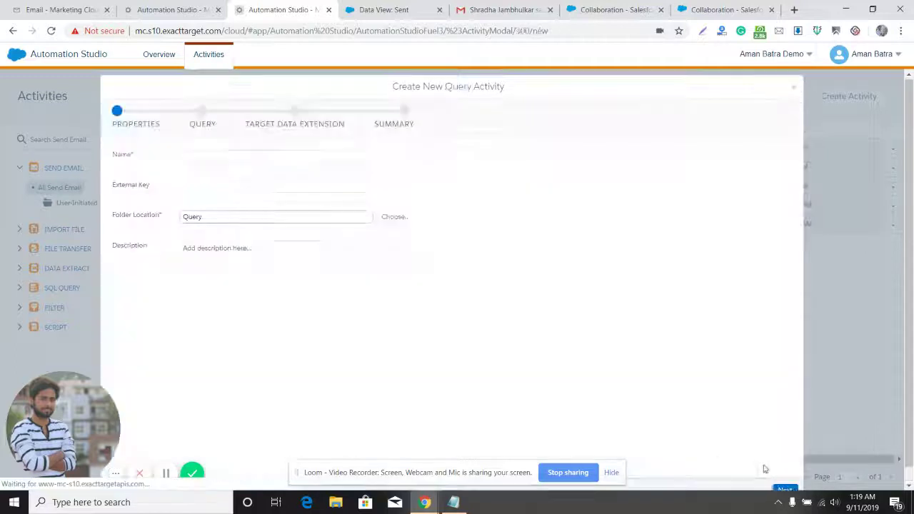
Name the activity 'Sent Data view Test' and advance to the query step.
left_click(265, 156)
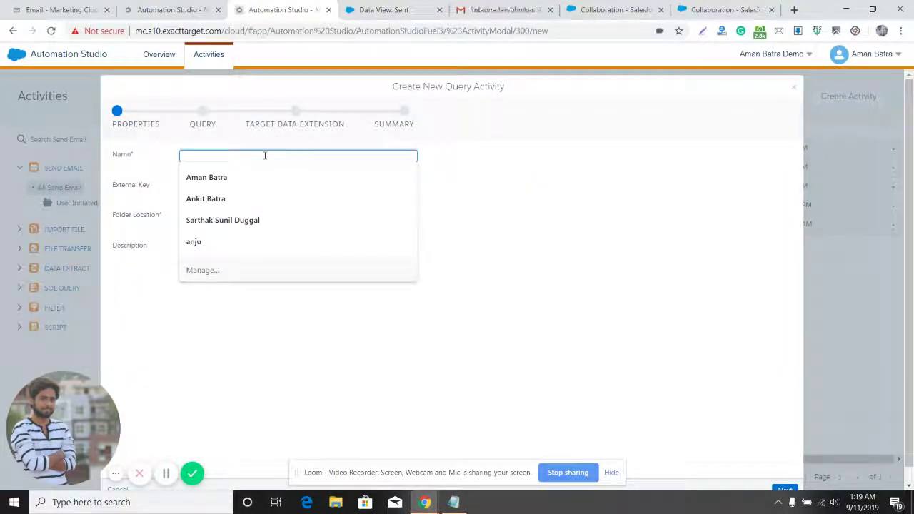
type("Sent Data view")
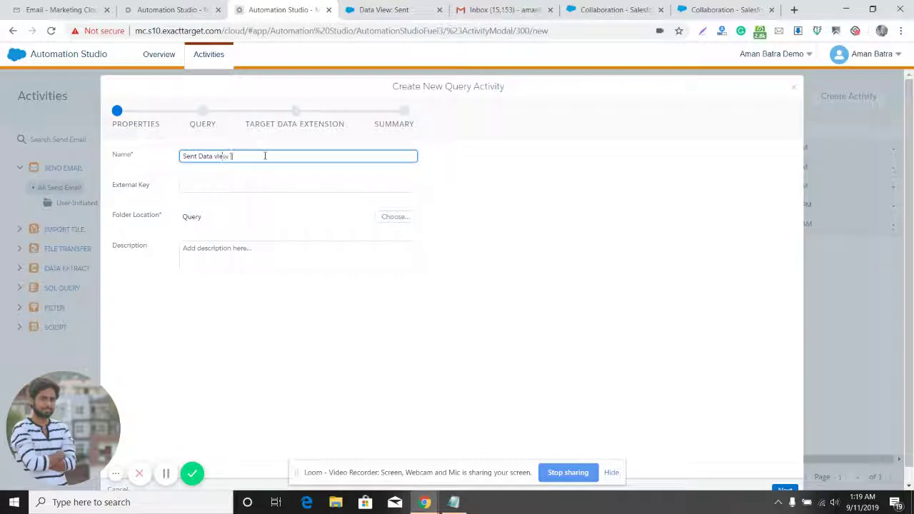
type(" Test")
left_click(336, 293)
scroll(429, 315, "down", 1)
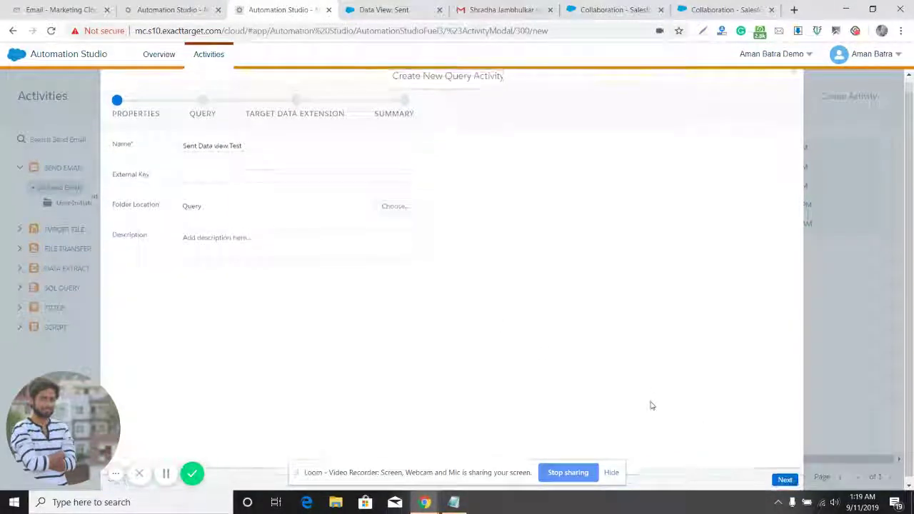
left_click(786, 475)
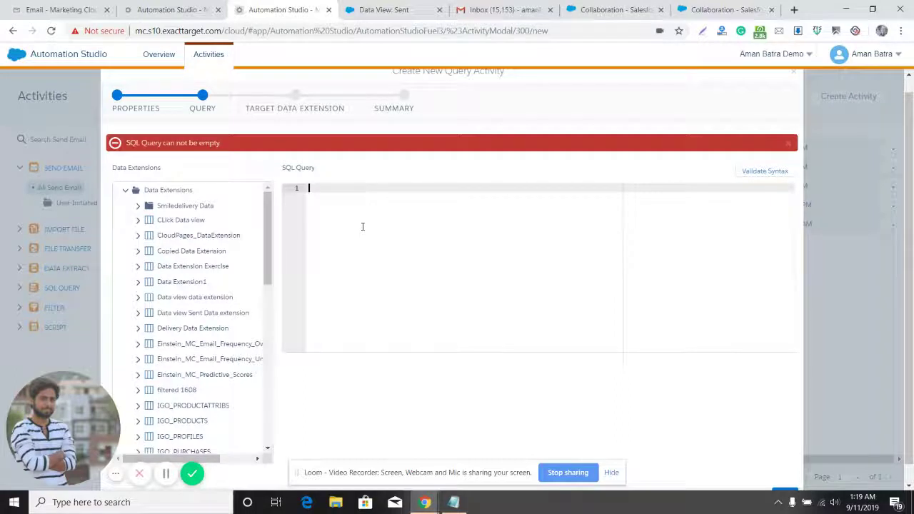
Write 'Select * from _Sent where' and paste the JobID condition copied from the saved notes.
type("ct * from ")
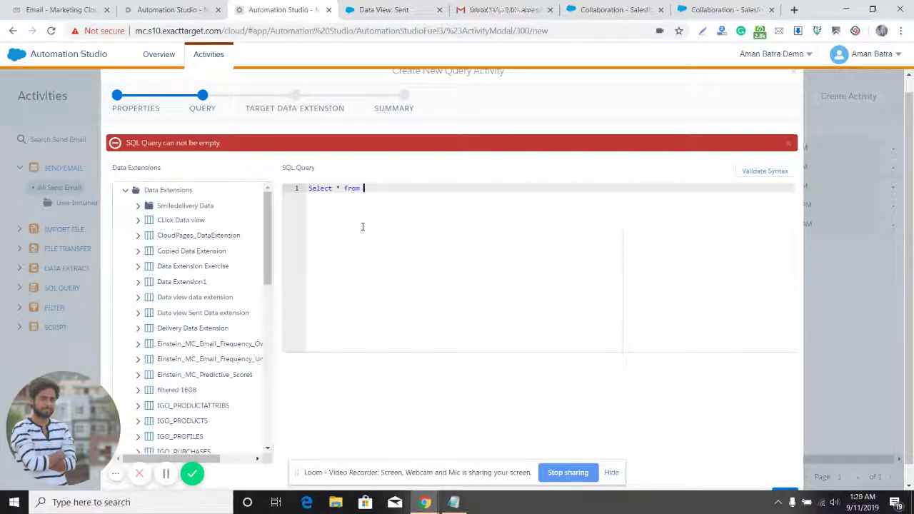
type("_Sent where ")
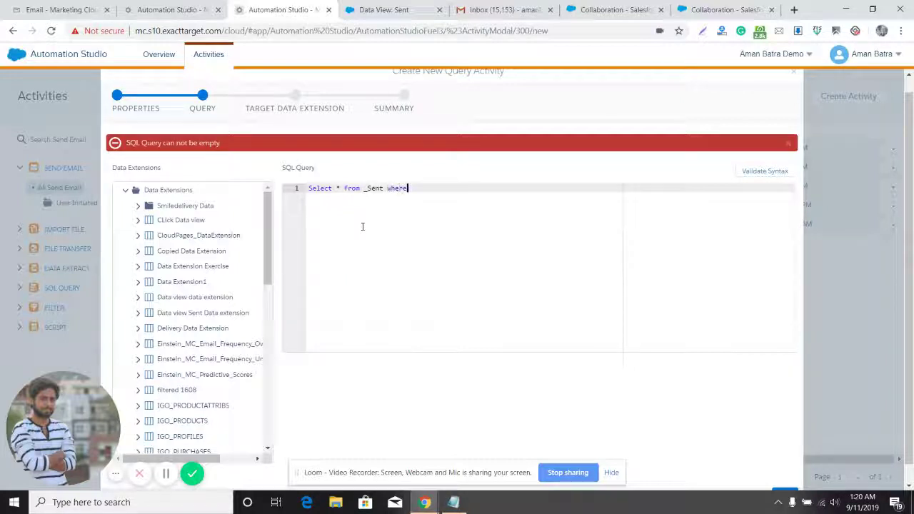
type("Jo")
type("job I")
left_click(458, 503)
left_click(459, 505)
left_click(459, 505)
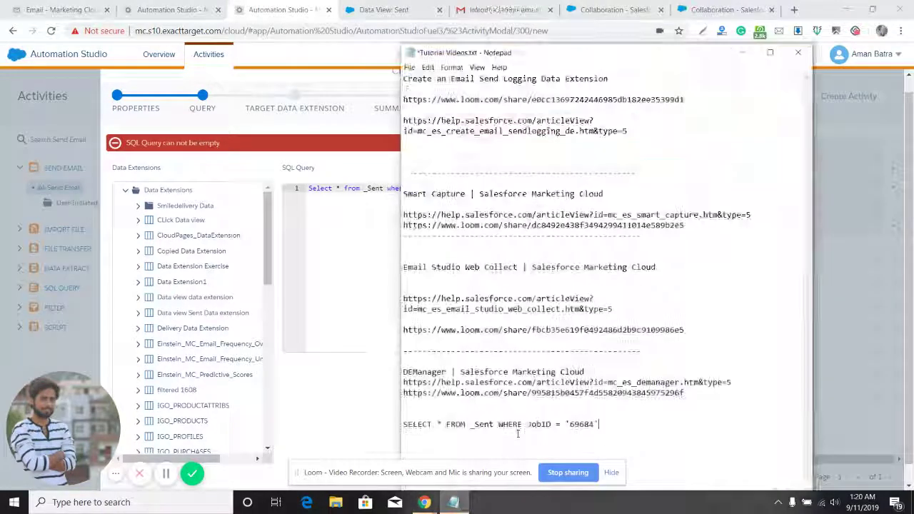
left_click_drag(529, 424, 599, 425)
key("ctrl+c")
left_click(349, 312)
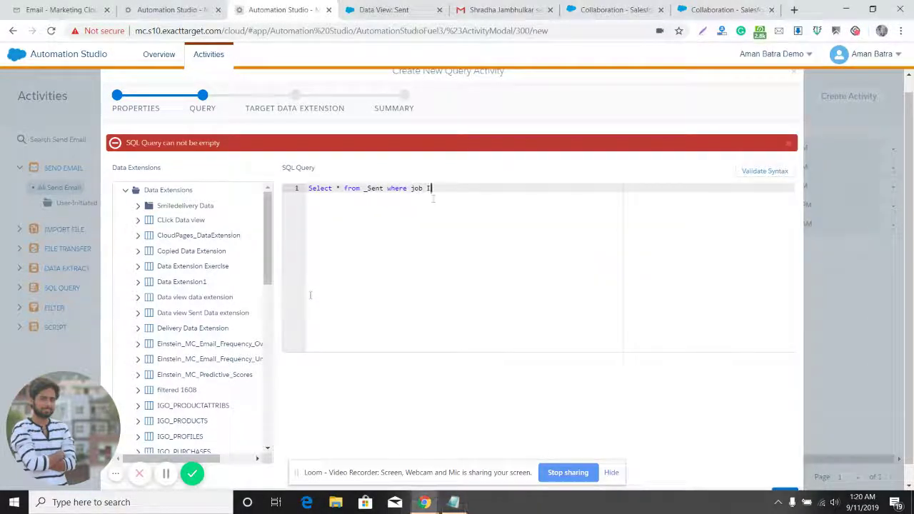
key("BackSpace")
key("ctrl+v")
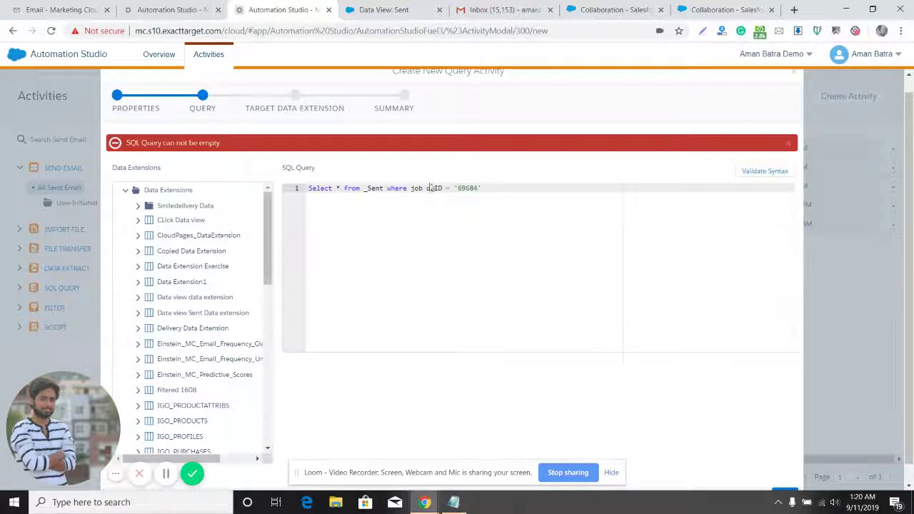
Correct the condition to jobID = '69684', then open the empty target data extension's records.
left_click(430, 188)
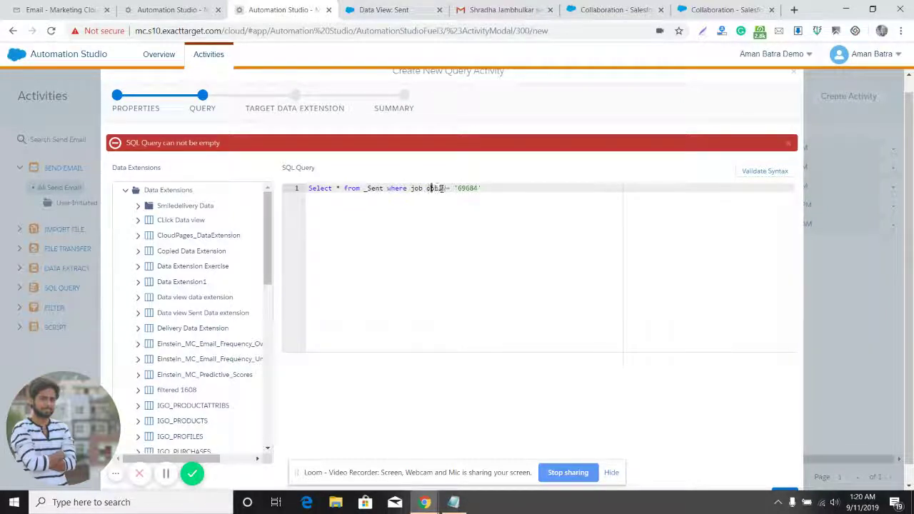
type("j")
key("End")
key("BackSpace")
left_click(467, 210)
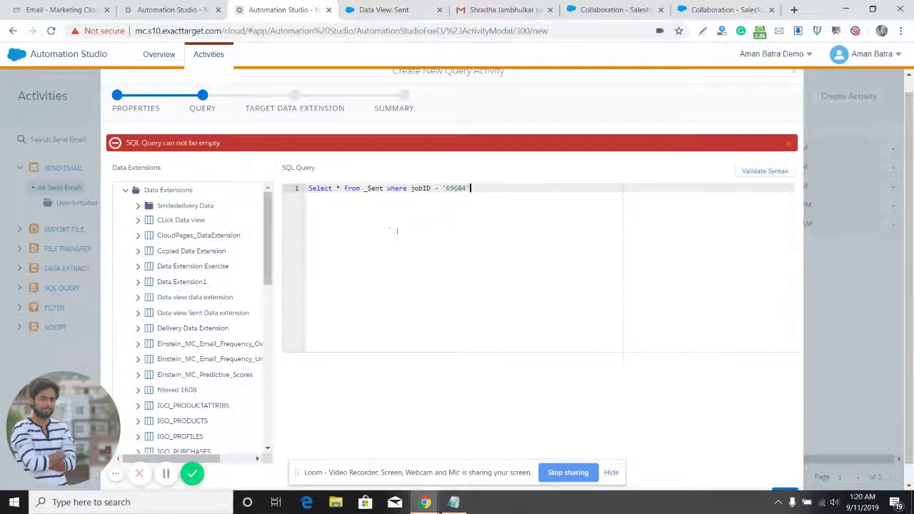
left_click(171, 10)
left_click(65, 9)
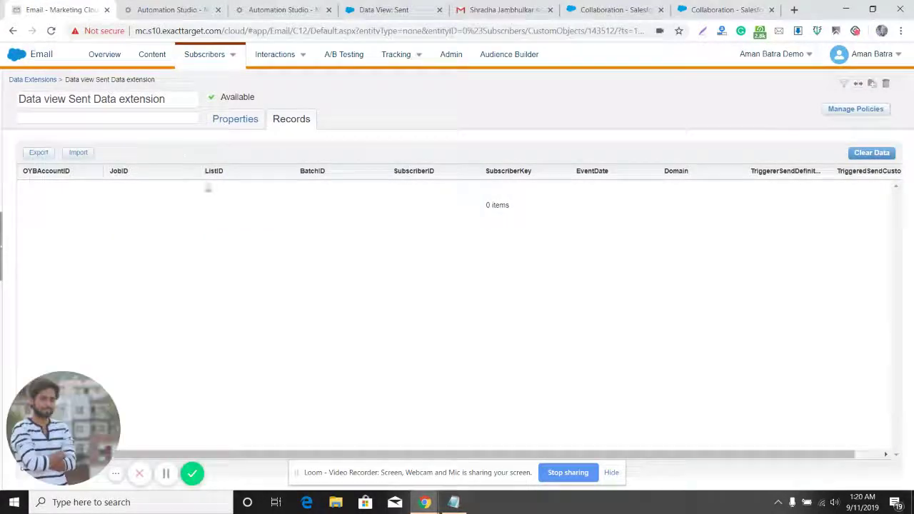
Replace jobID in the query with the exact 'JobID' column name from the Data View: Sent help article.
left_click(300, 9)
left_click(386, 9)
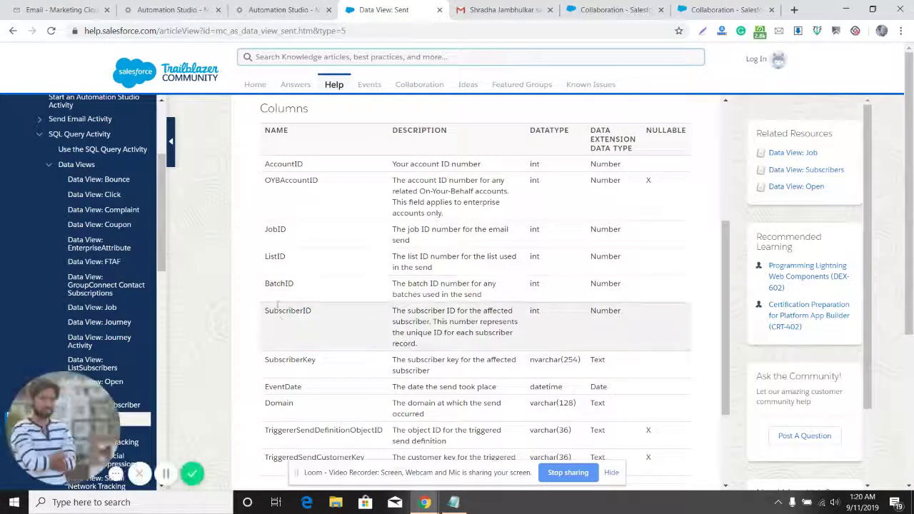
double_click(276, 230)
right_click(279, 234)
left_click(305, 239)
left_click(285, 9)
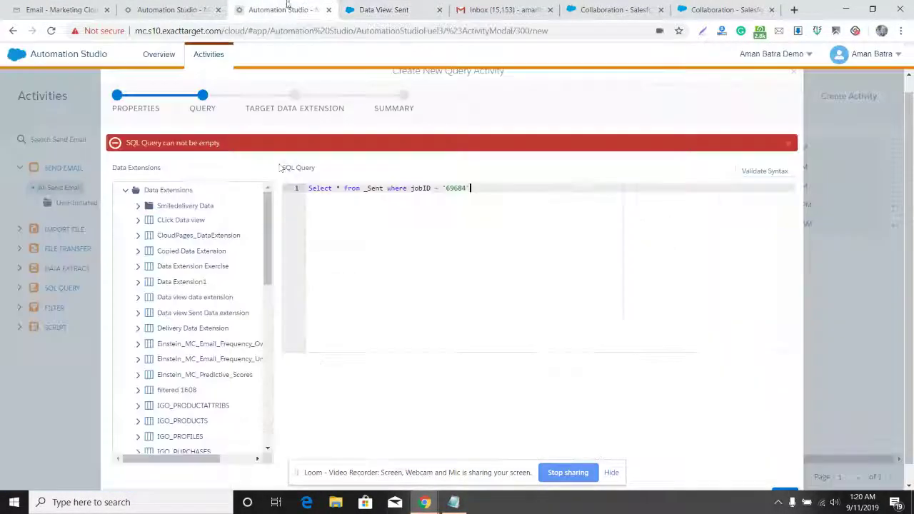
double_click(420, 188)
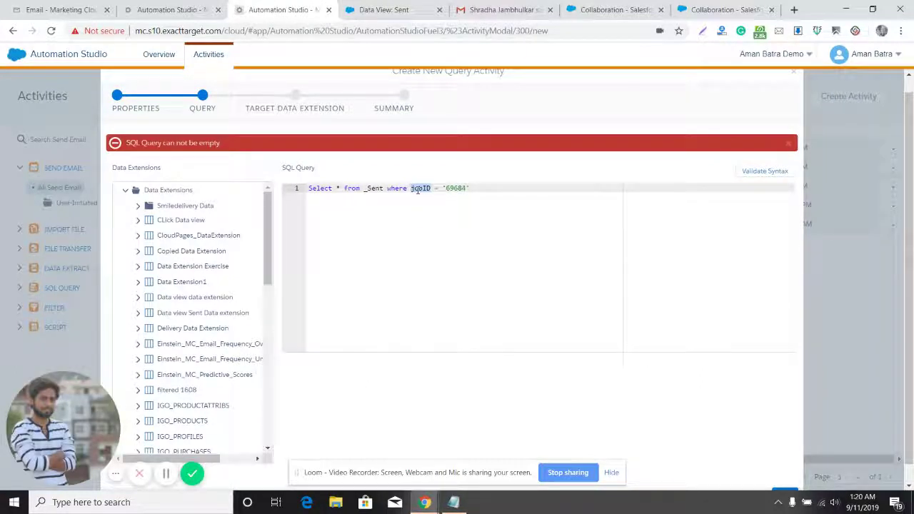
key("ctrl+v")
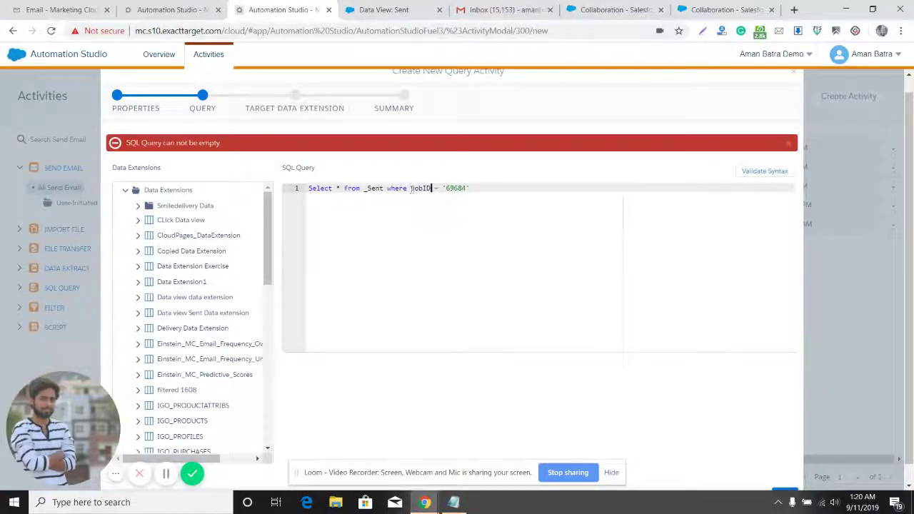
Check the 69684 value against the help columns and continue to the Target Data Extension step.
left_click(411, 189)
double_click(451, 189)
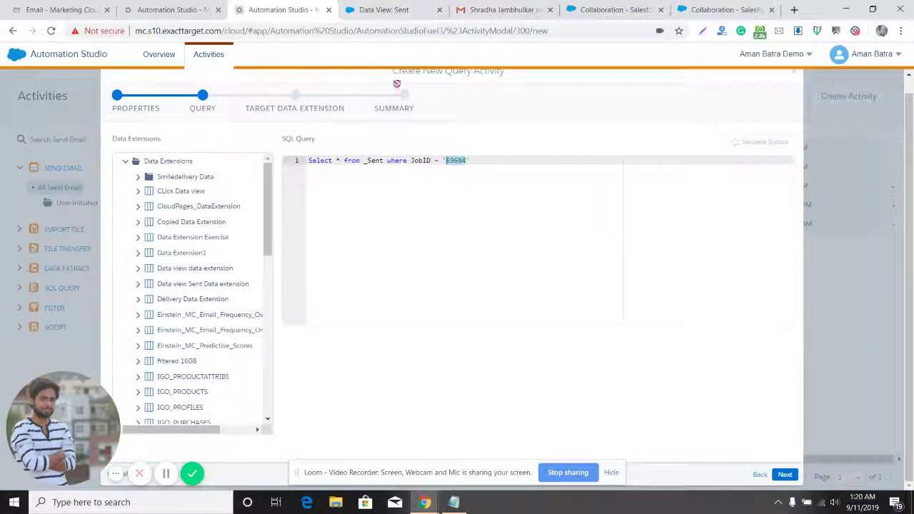
left_click(389, 10)
scroll(364, 265, "up", 1)
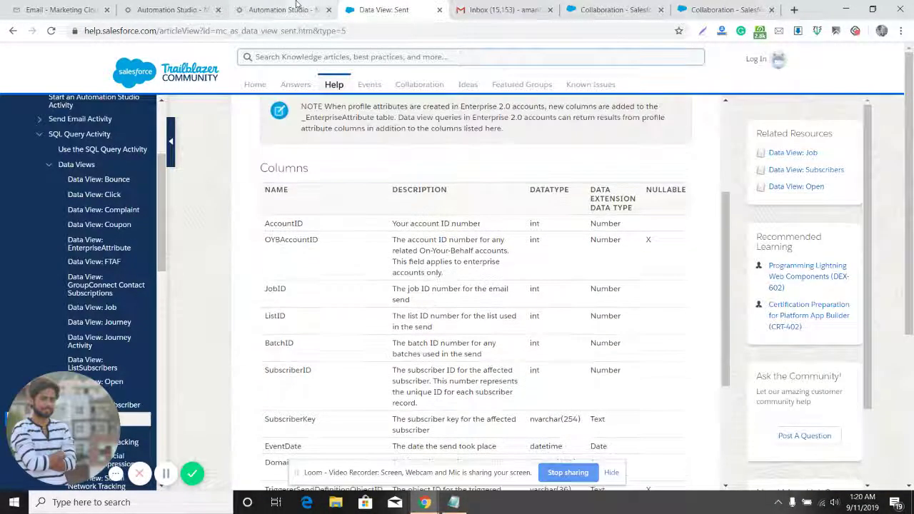
left_click(300, 9)
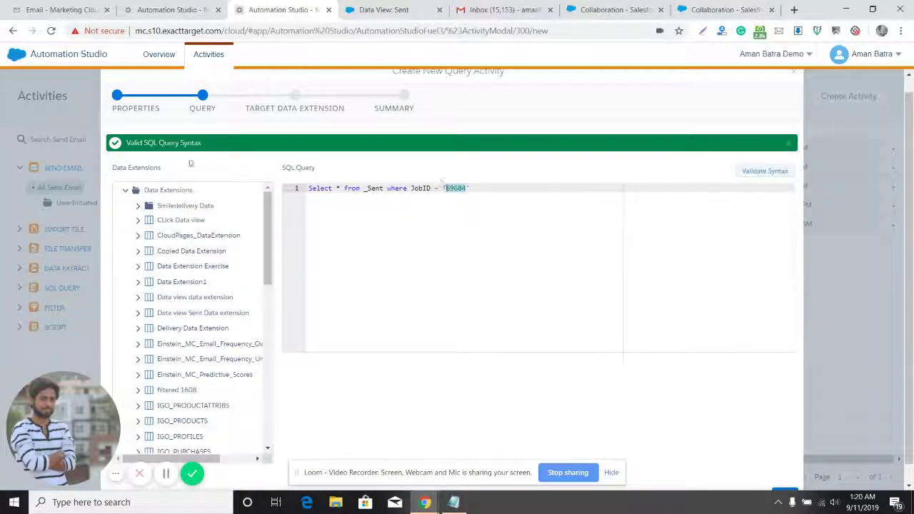
scroll(434, 316, "down", 1)
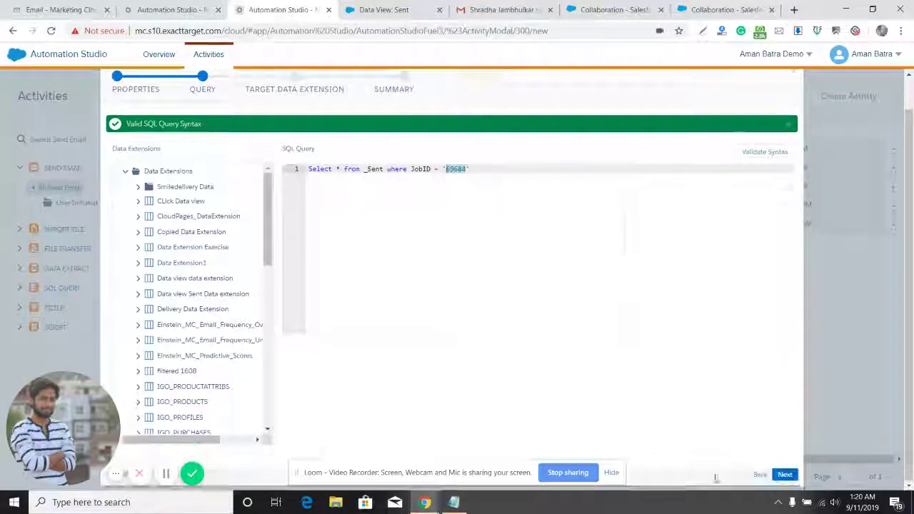
left_click(786, 475)
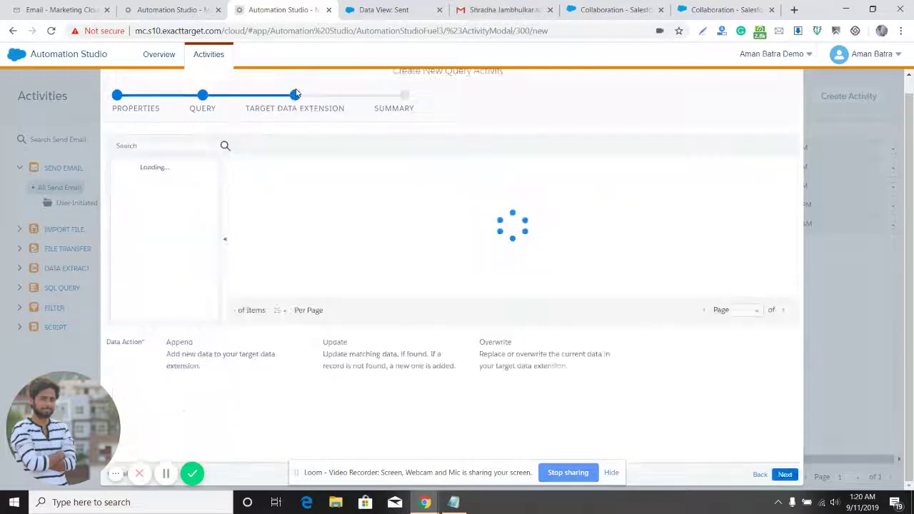
left_click(60, 9)
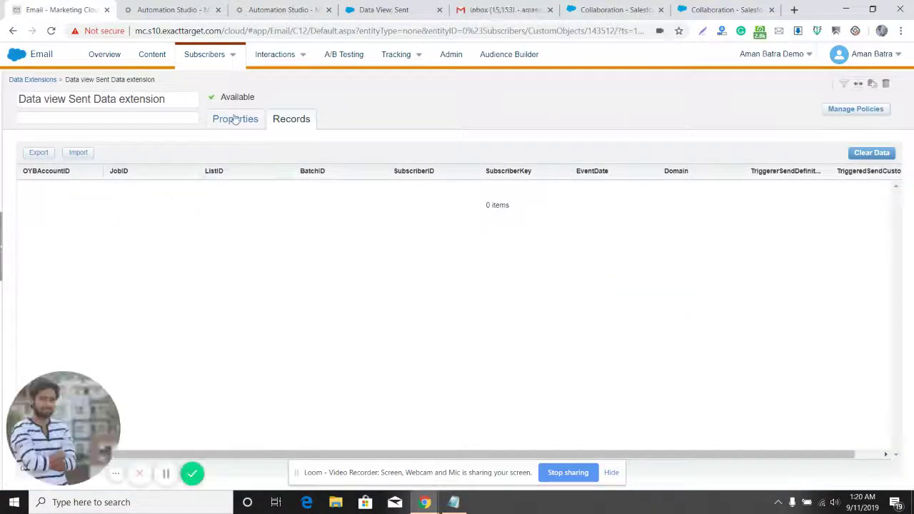
Open the Data view Sent Data extension's properties to view its fields list.
left_click(236, 119)
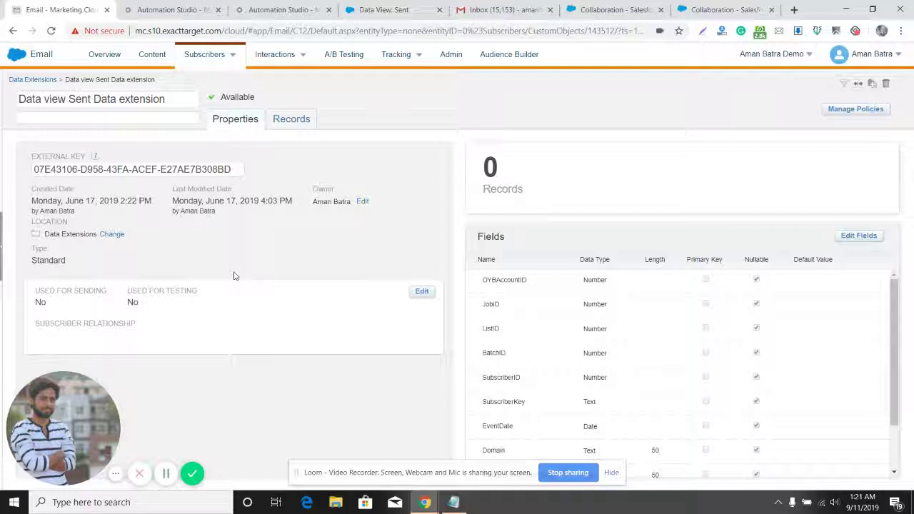
double_click(160, 99)
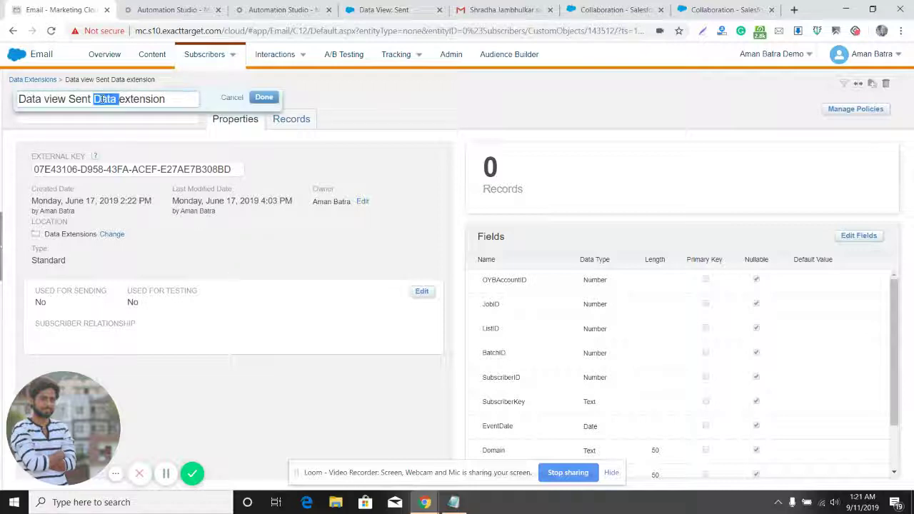
scroll(531, 332, "down", 1)
scroll(531, 357, "up", 1)
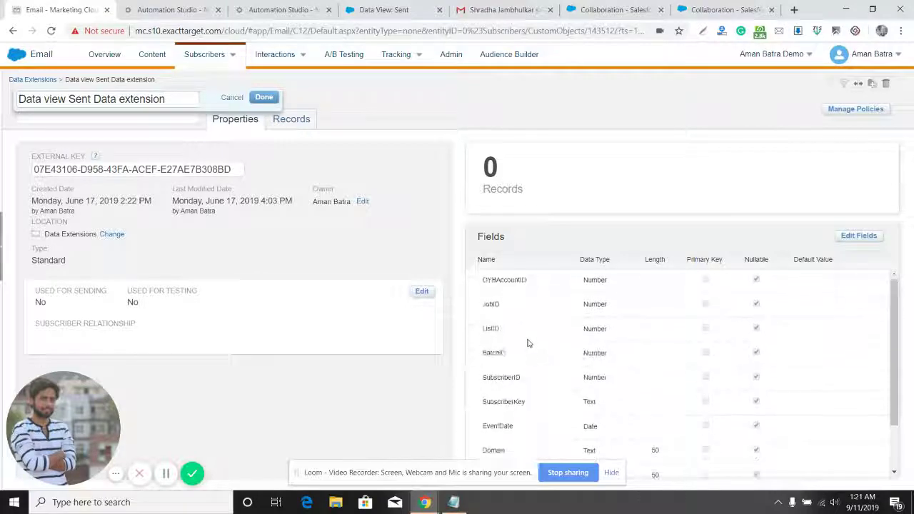
left_click_drag(484, 278, 503, 404)
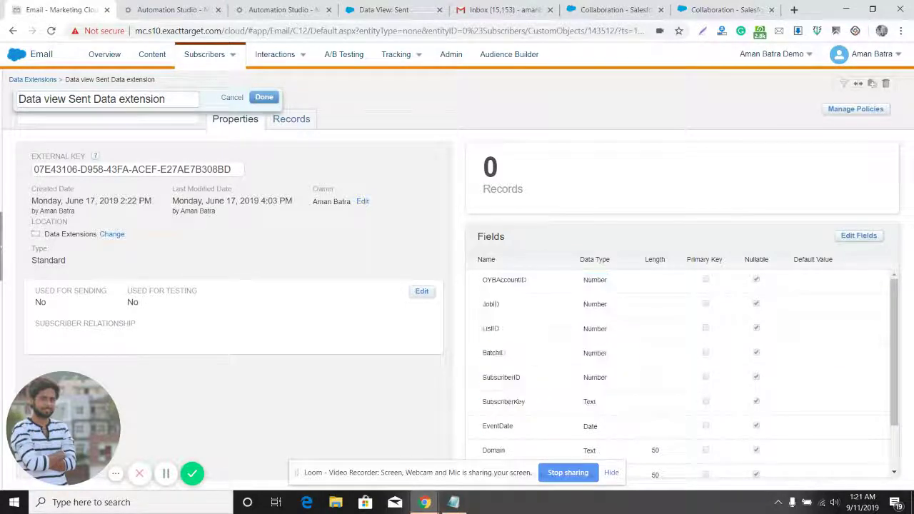
Review the Data View: Sent Columns table, including TriggererSendDefinitionObjectID and TriggeredSendCustomerKey.
left_click(384, 9)
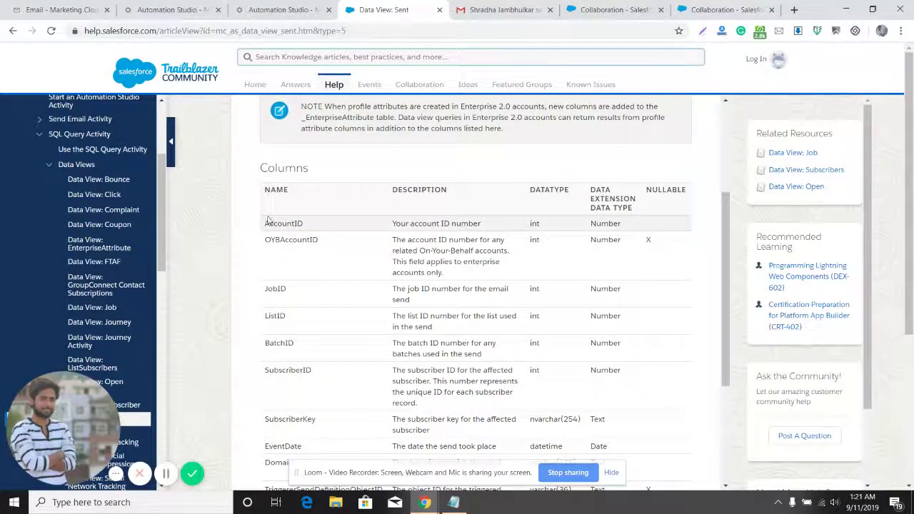
left_click_drag(264, 218, 313, 388)
left_click(313, 388)
scroll(472, 322, "down", 1)
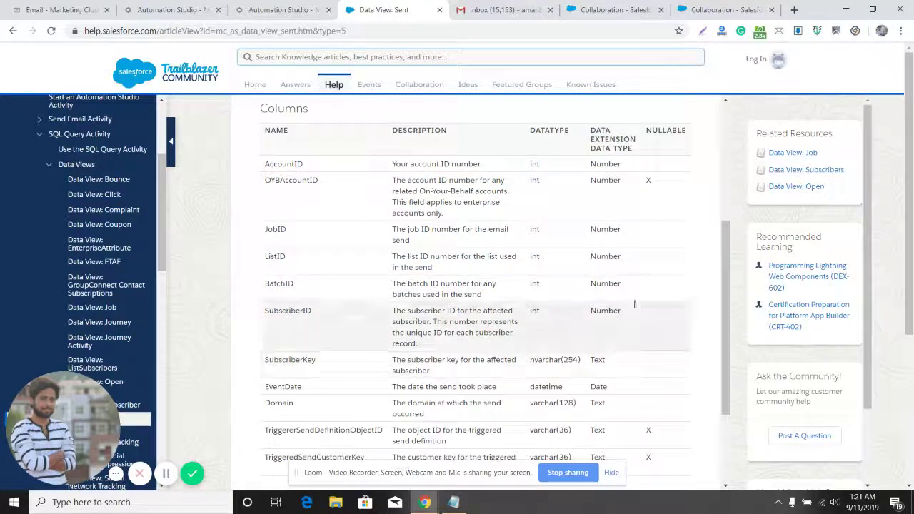
left_click_drag(660, 185, 263, 190)
scroll(263, 190, "down", 2)
left_click_drag(614, 296, 266, 297)
left_click_drag(335, 316, 629, 329)
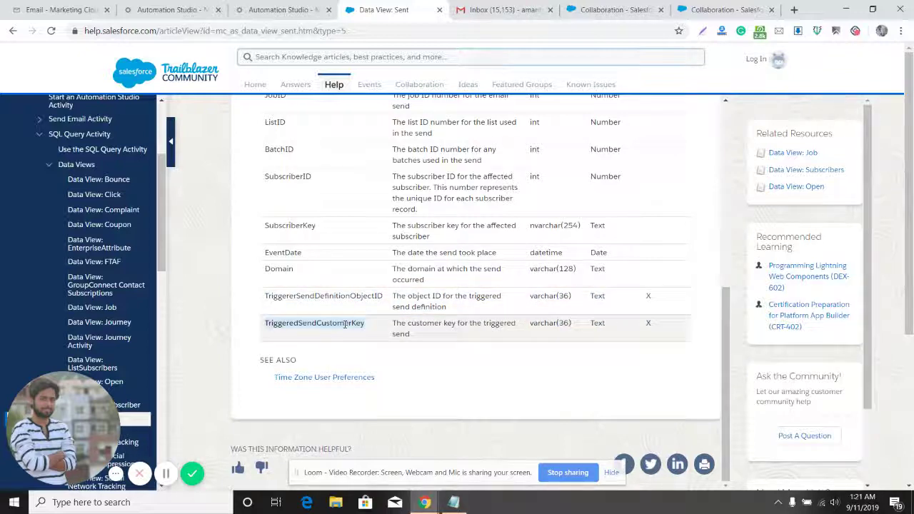
Compare the extension's fields with those columns, then return to the Create New Query Activity wizard.
left_click(60, 9)
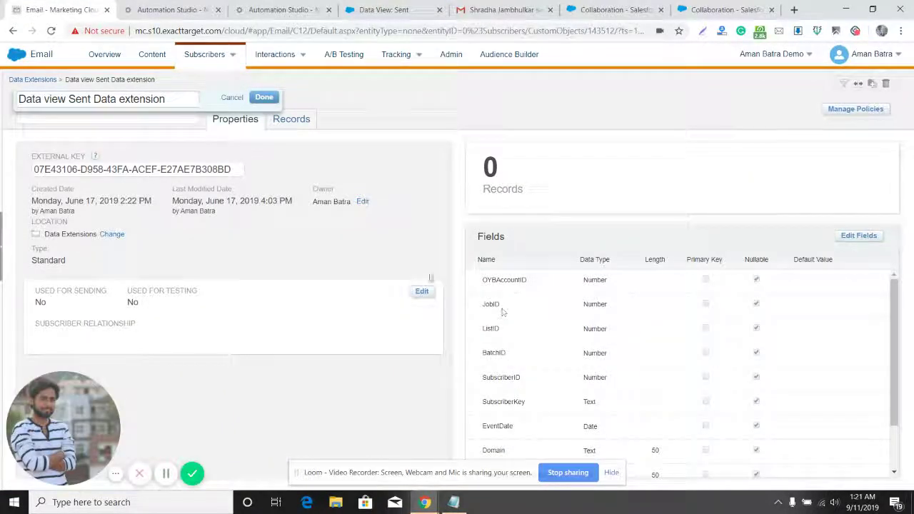
left_click(263, 97)
scroll(643, 365, "down", 3)
scroll(683, 398, "up", 3)
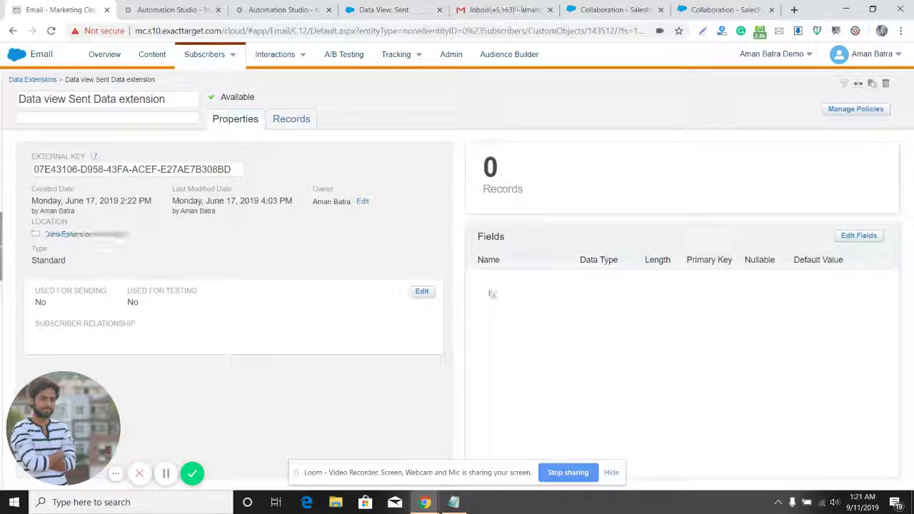
scroll(535, 422, "down", 1)
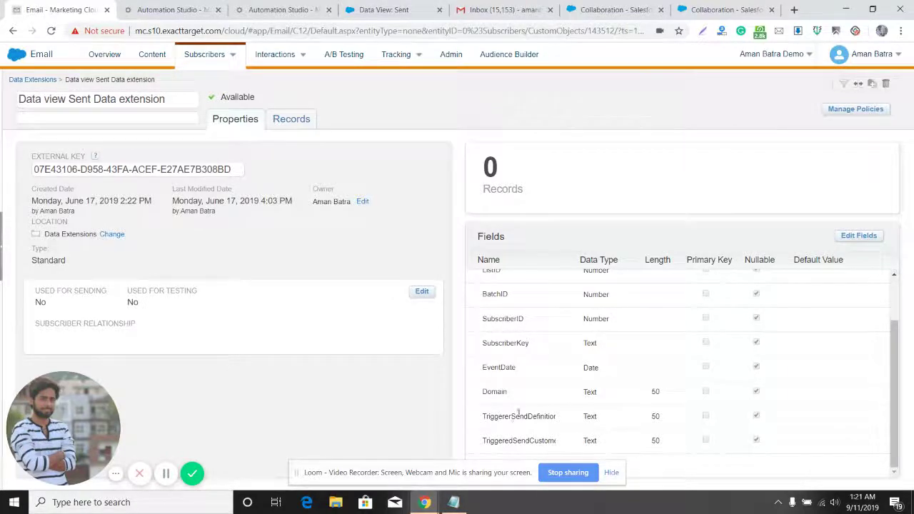
scroll(513, 429, "up", 1)
scroll(520, 425, "down", 1)
double_click(516, 417)
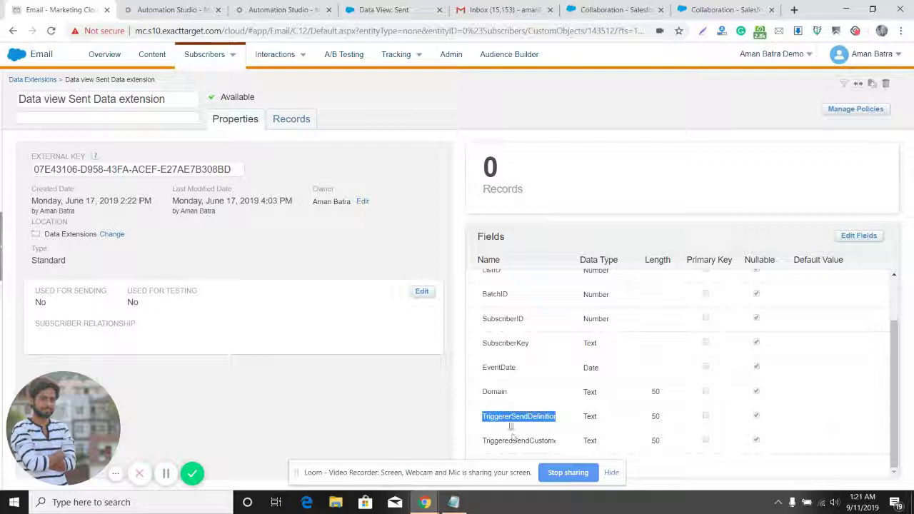
left_click(609, 438)
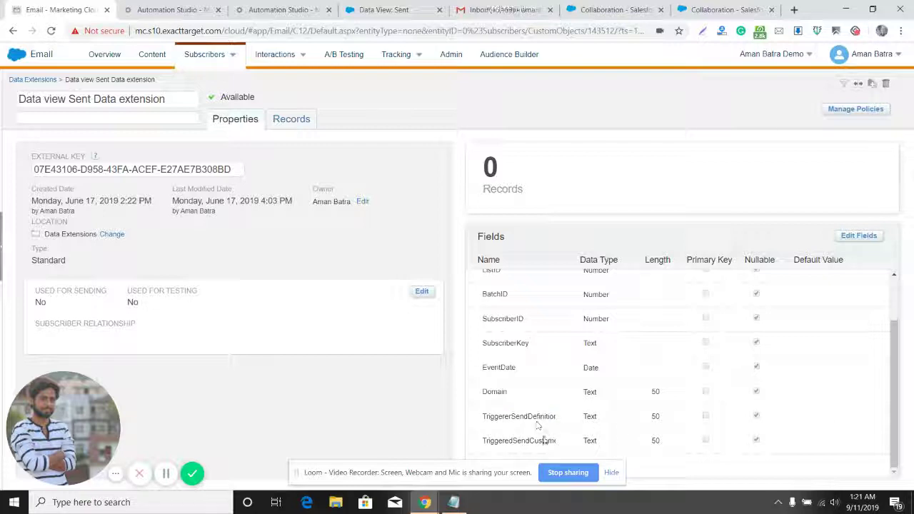
left_click(292, 120)
left_click(169, 10)
left_click(278, 10)
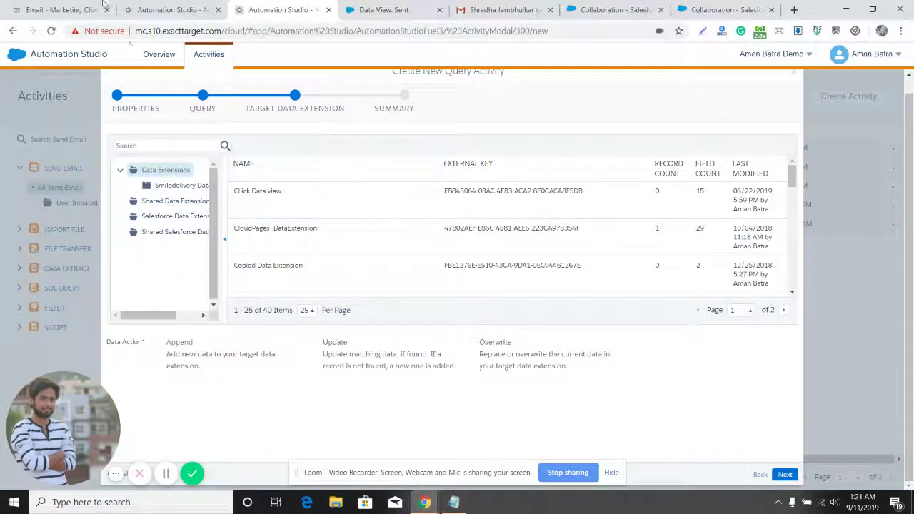
Search the target list for the copied 'Data view Sent Data extension' name.
left_click(61, 10)
left_click(95, 100)
key("ctrl+c")
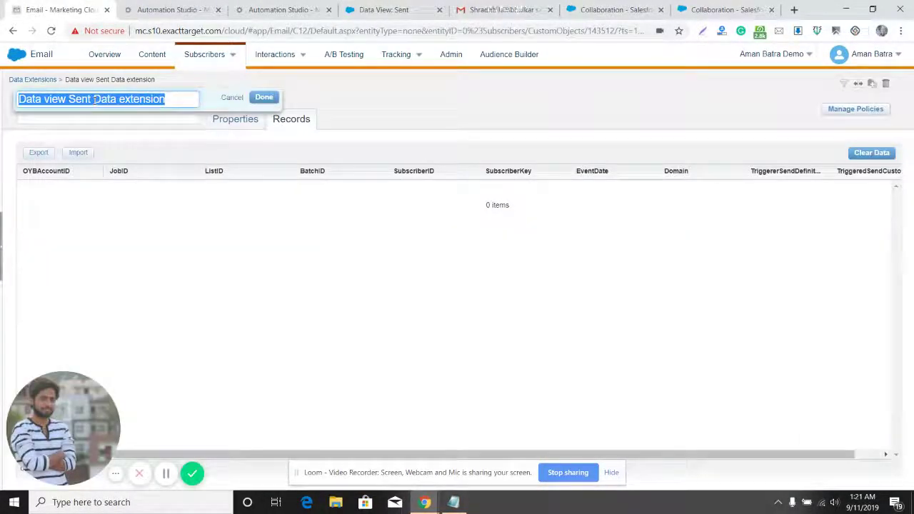
left_click(279, 10)
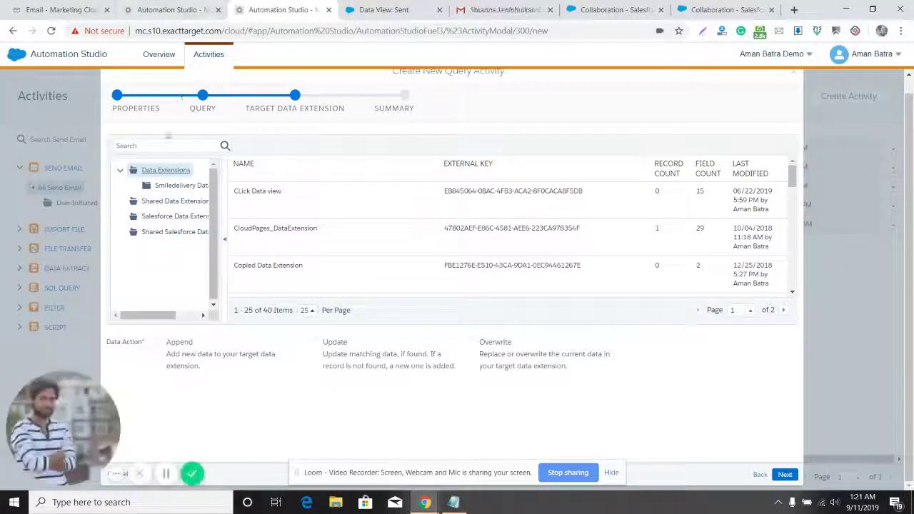
left_click(165, 146)
key("ctrl+v")
key("Return")
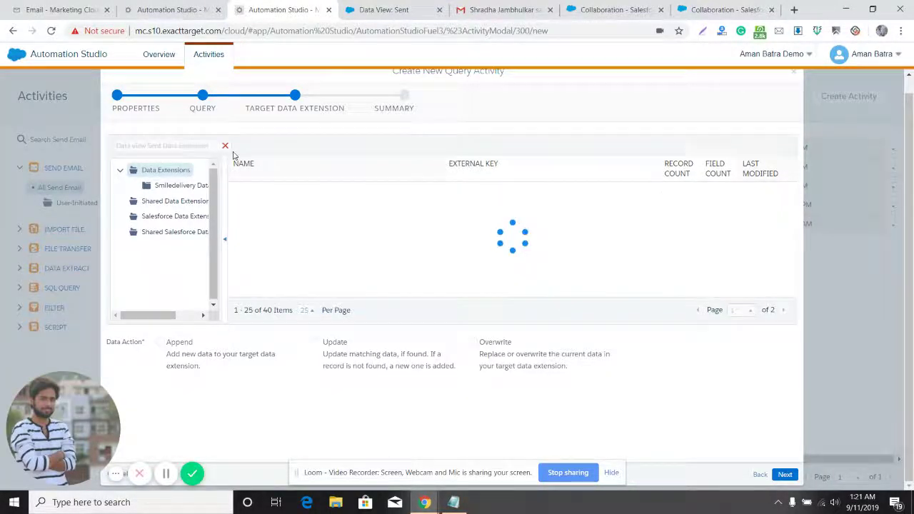
Select Data view Sent Data extension as target with Append data action and finish the wizard.
left_click(162, 342)
left_click(282, 201)
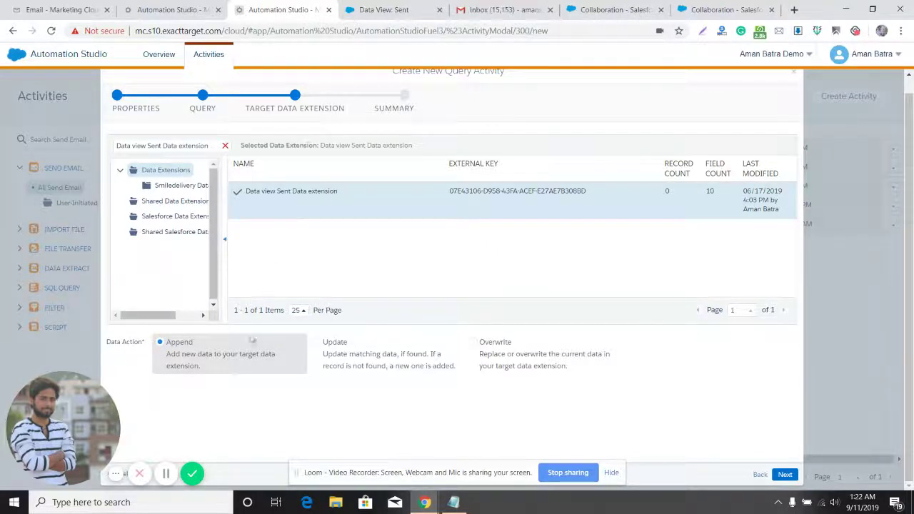
left_click(790, 479)
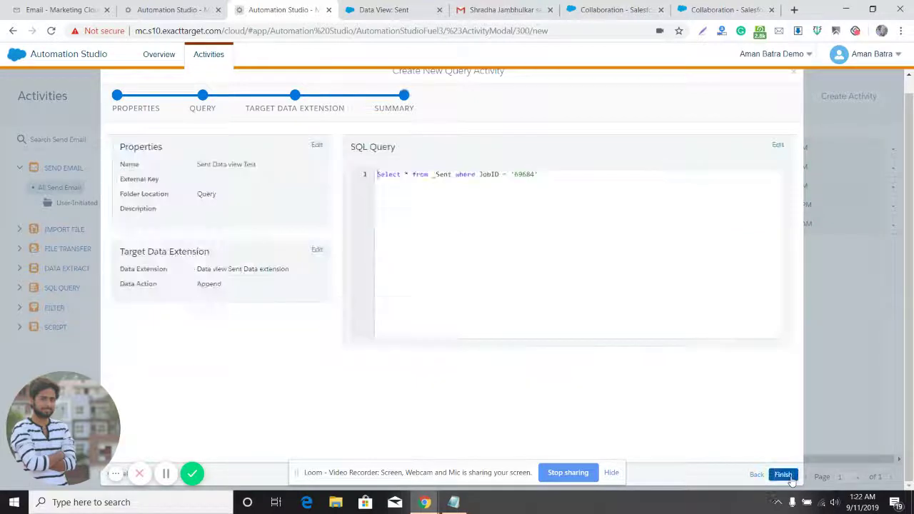
left_click(790, 479)
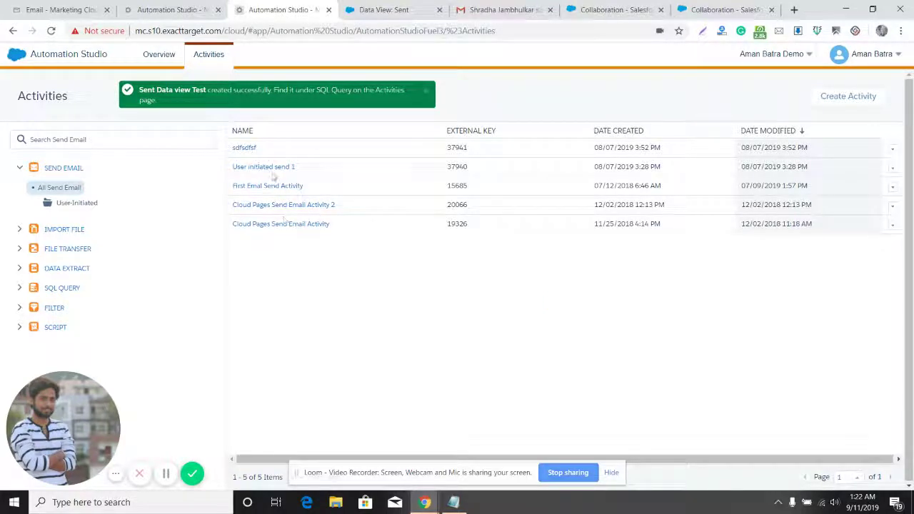
Run the Sent Data view Test query activity once from the SQL Query list.
left_click(72, 288)
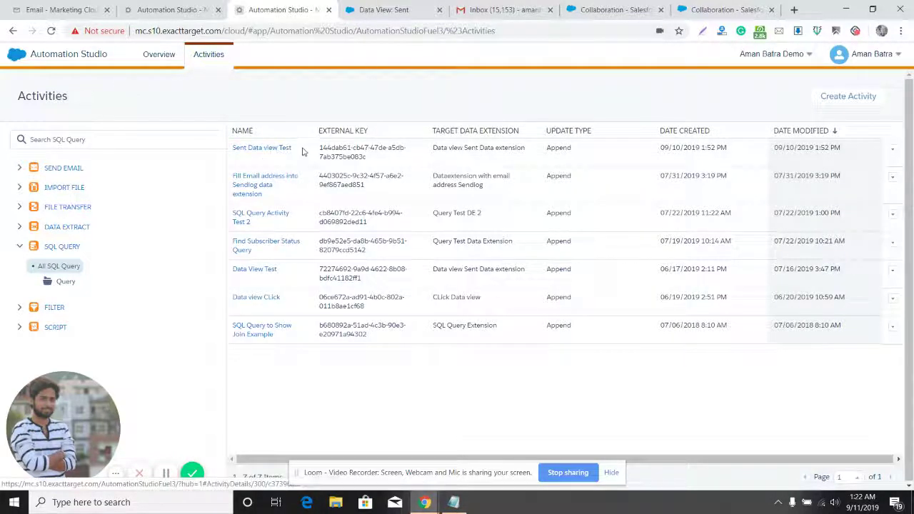
left_click(891, 150)
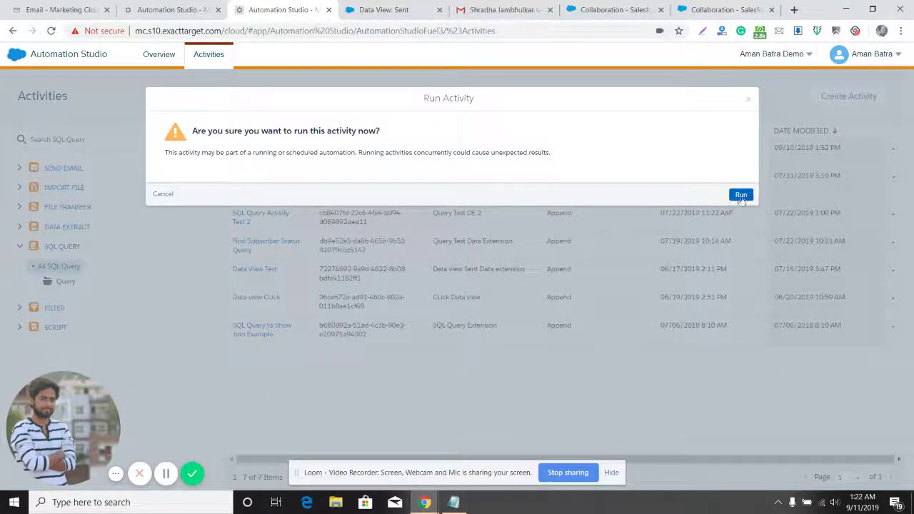
left_click(740, 195)
Check the target data extension's name, then open the Sent Data view Test activity details.
left_click(57, 9)
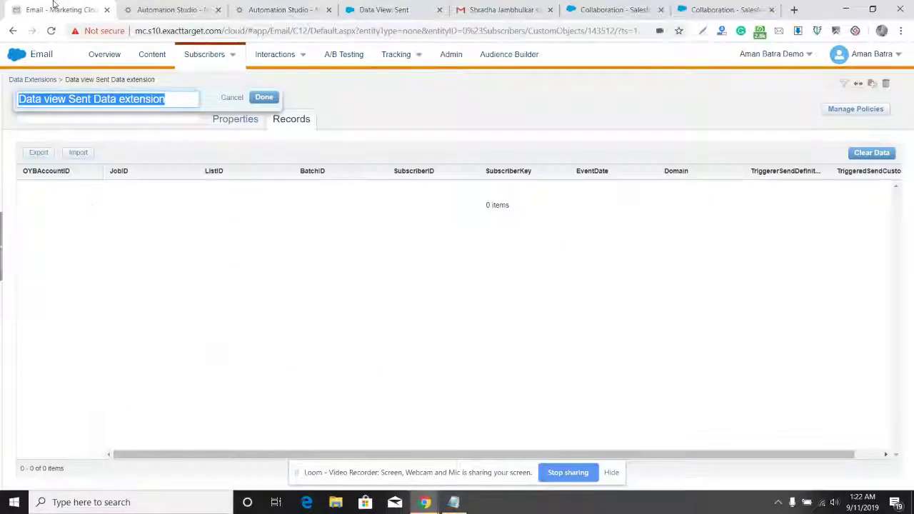
left_click(263, 96)
left_click(280, 10)
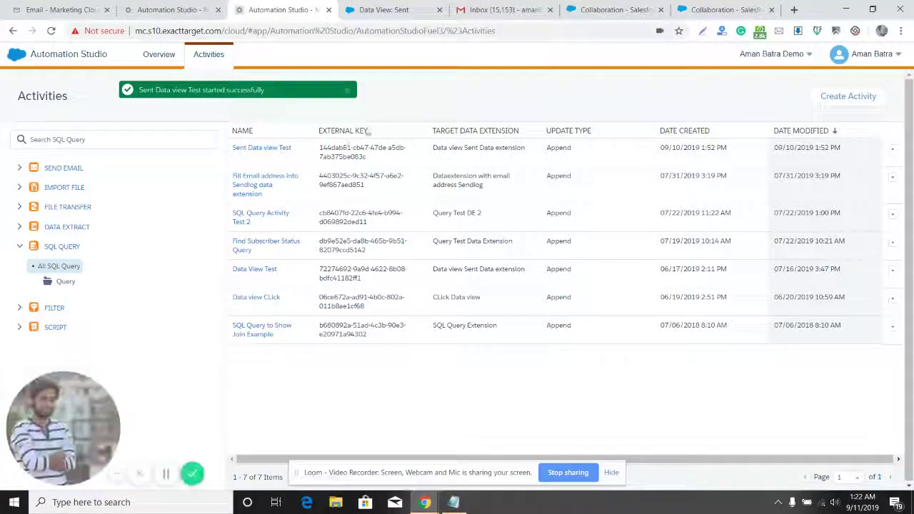
left_click(282, 149)
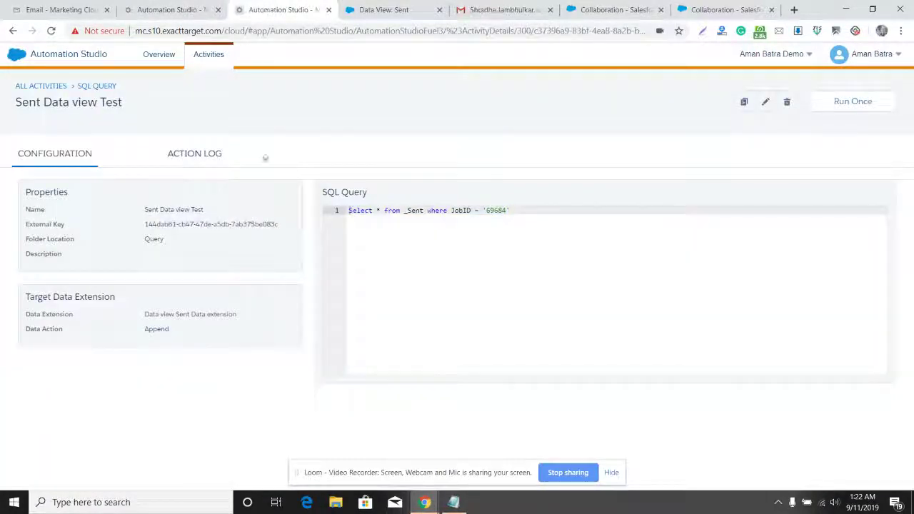
Copy the JobID value 69684 from the saved query.
double_click(496, 210)
right_click(497, 211)
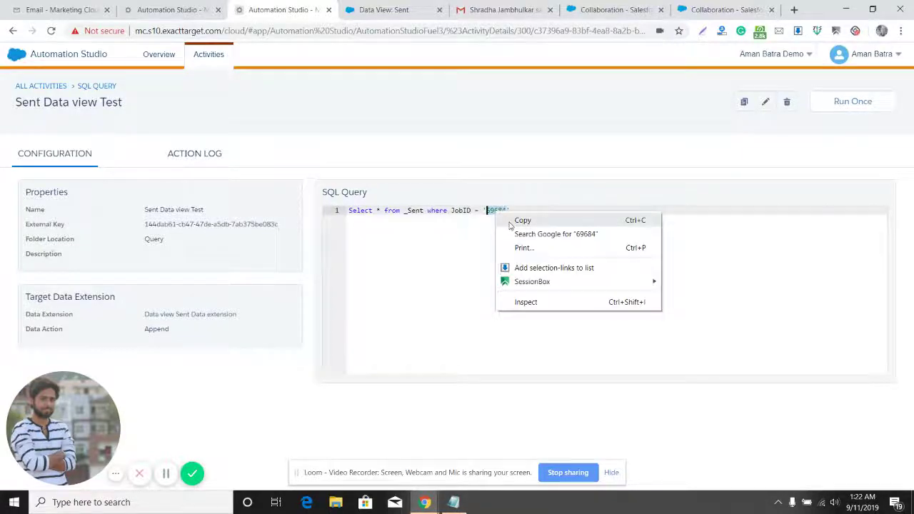
left_click(510, 218)
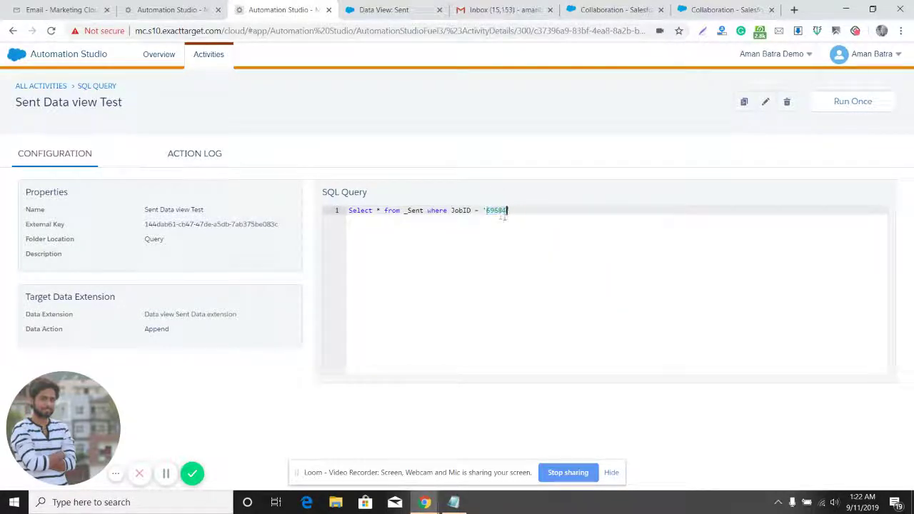
Bring up the Marketing Cloud app dashboard in the second browser tab.
left_click(57, 11)
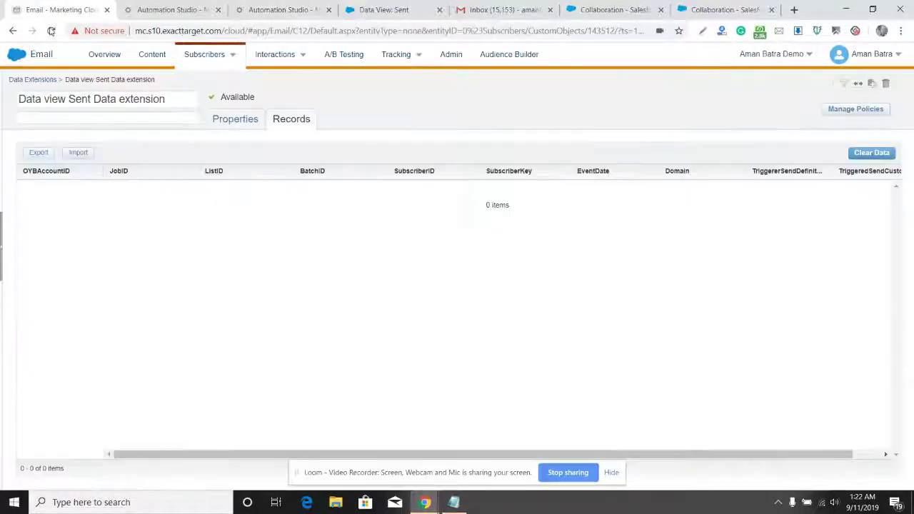
left_click(45, 84)
left_click(171, 9)
left_click(275, 9)
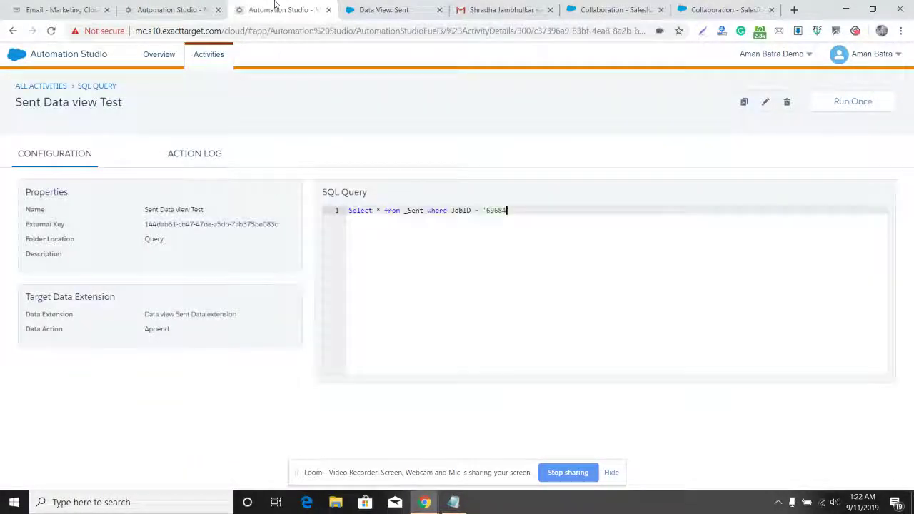
left_click(170, 8)
left_click(16, 55)
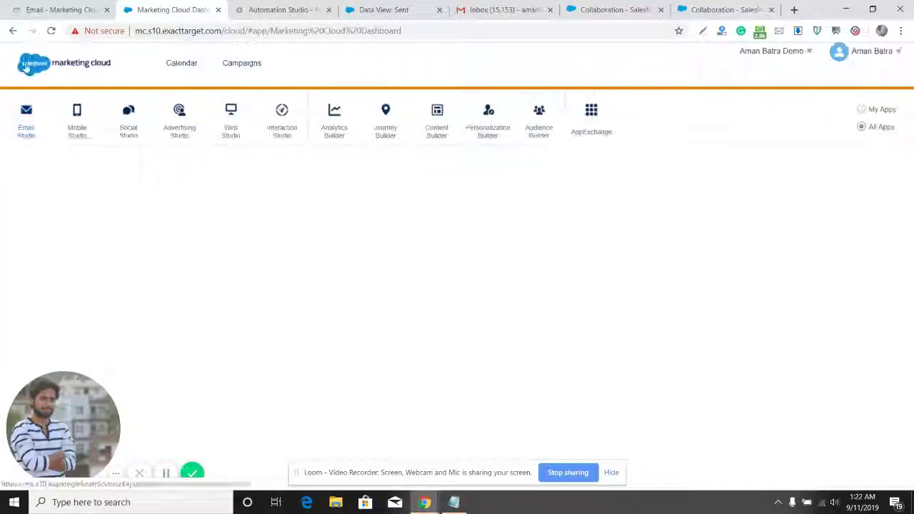
Open Email Studio and show the Data Extensions folder contents.
mouse_move(31, 126)
left_click(34, 175)
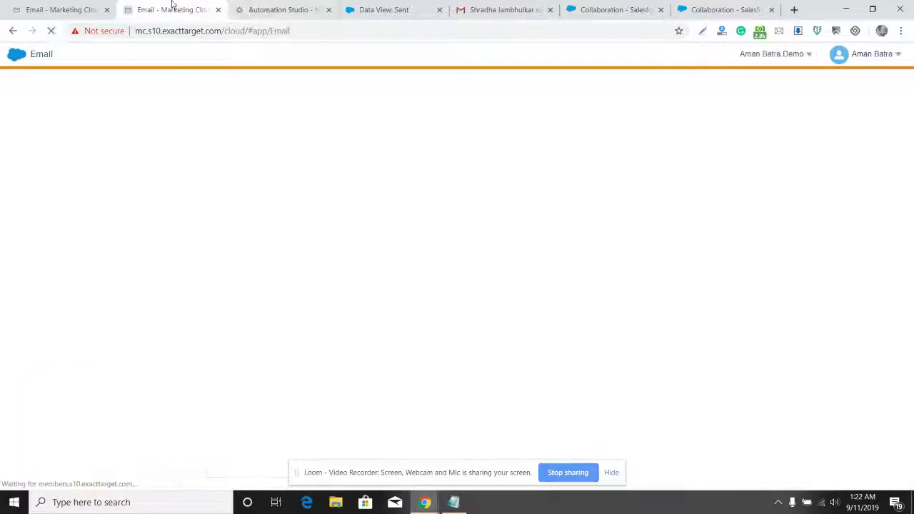
left_click(257, 10)
left_click(190, 7)
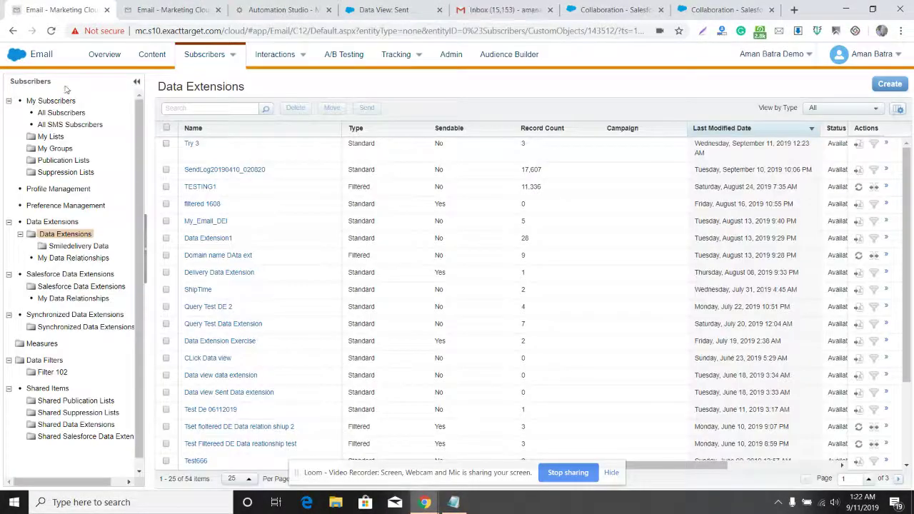
left_click(82, 233)
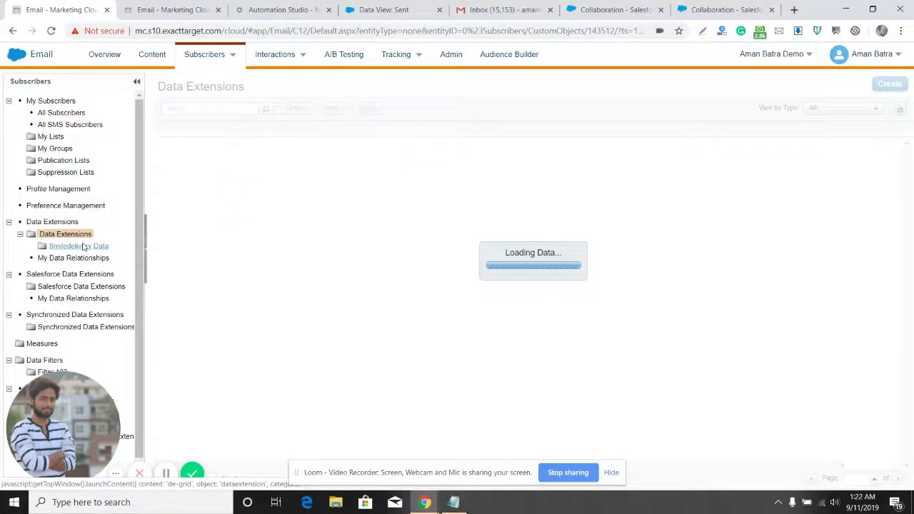
left_click(82, 234)
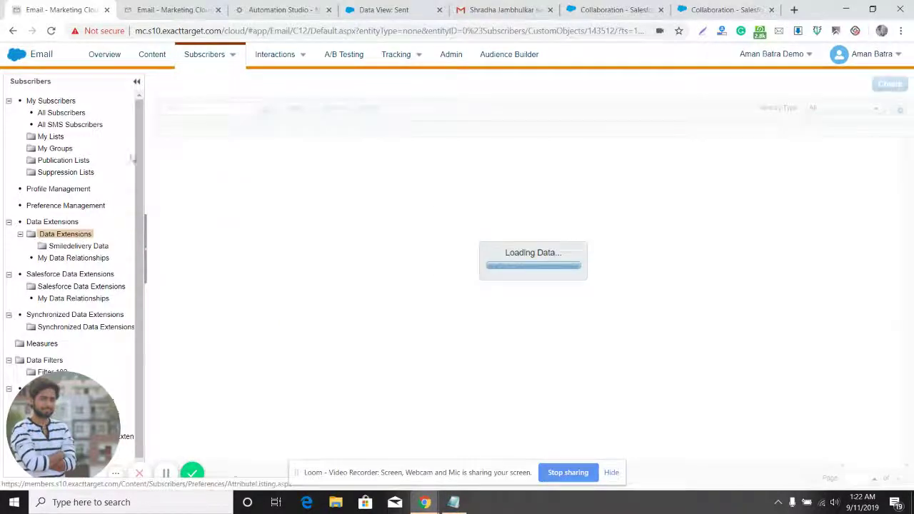
Search for 'sent', confirm Data view Sent Data extension has 0 records, and return to the activity.
left_click(186, 110)
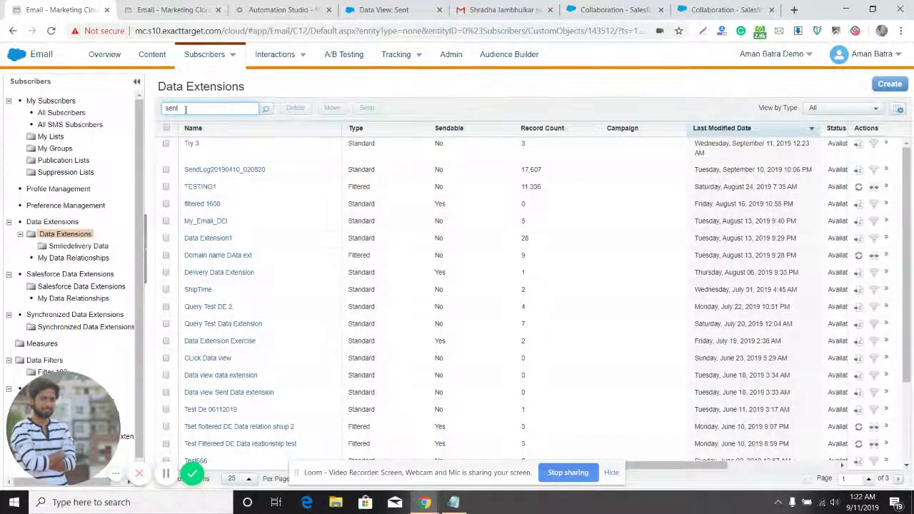
key("Return")
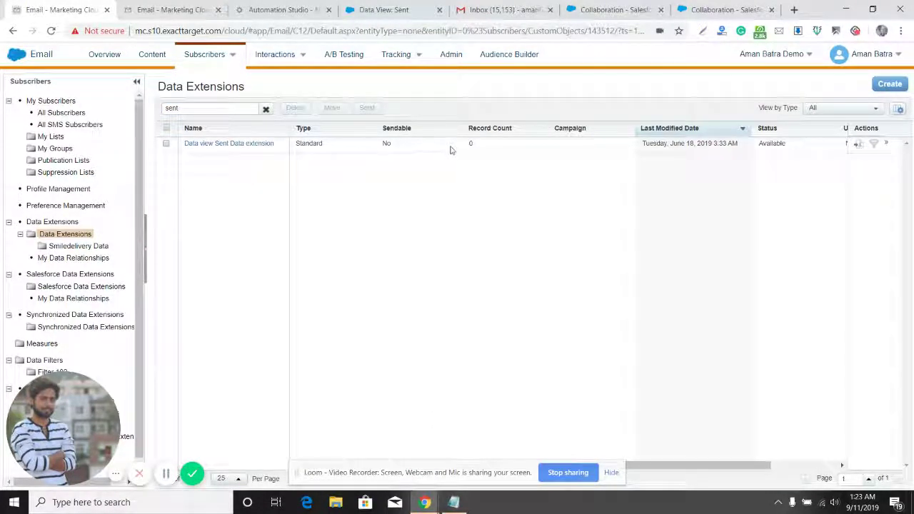
left_click(472, 175)
left_click(252, 149)
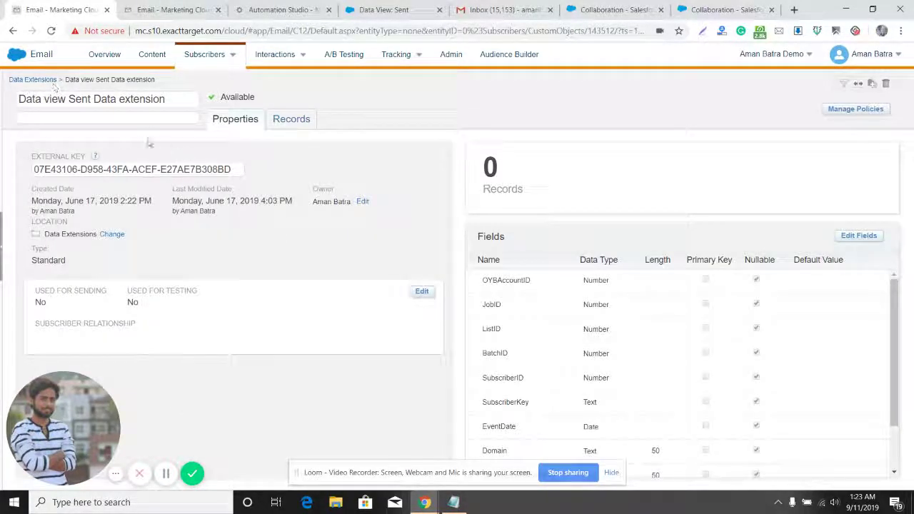
left_click(43, 80)
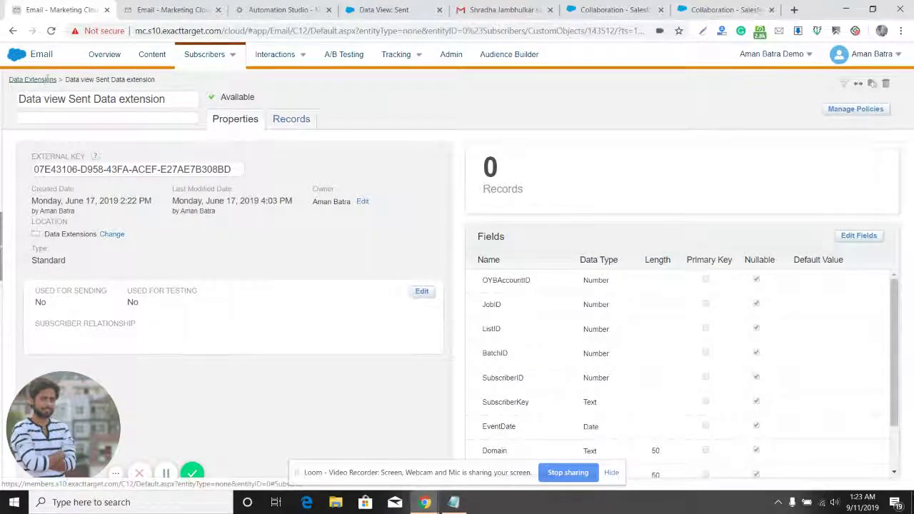
left_click(174, 9)
left_click(277, 10)
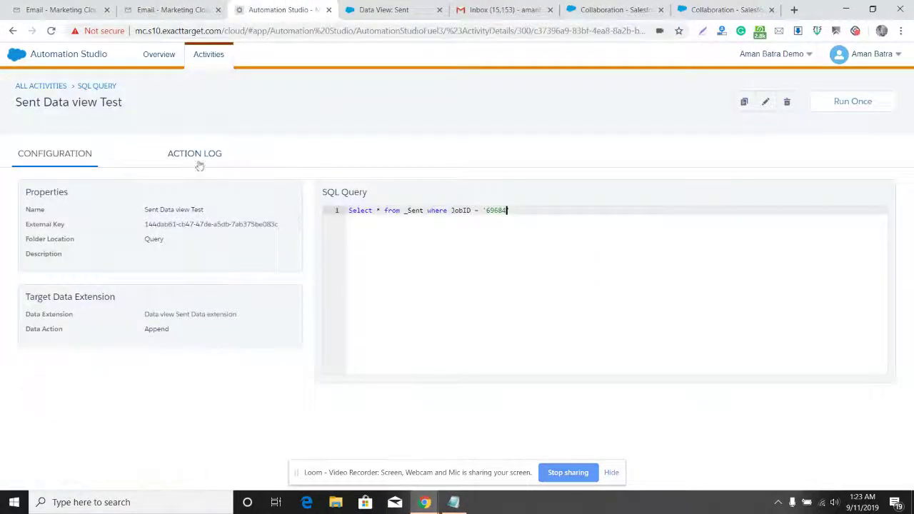
Refresh the Sent Data view Test action log repeatedly, finding no runs, then go to Data Extensions.
left_click(196, 158)
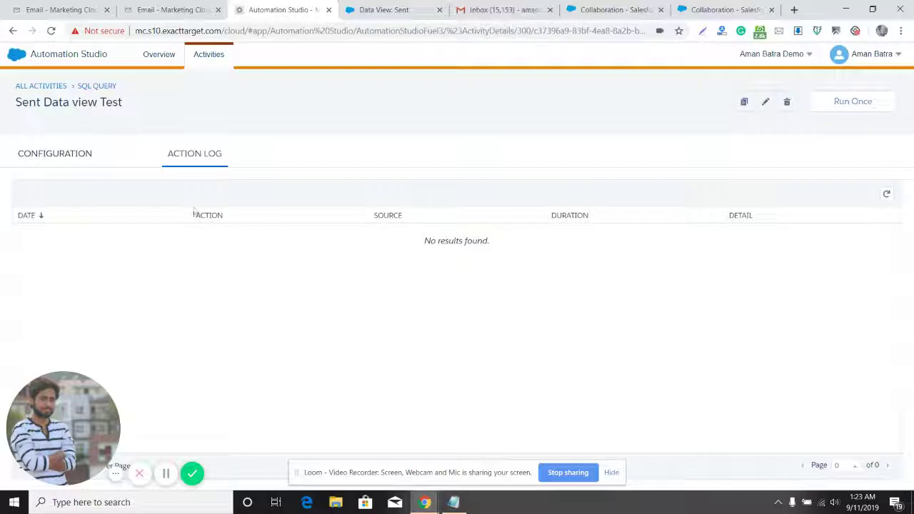
left_click(887, 195)
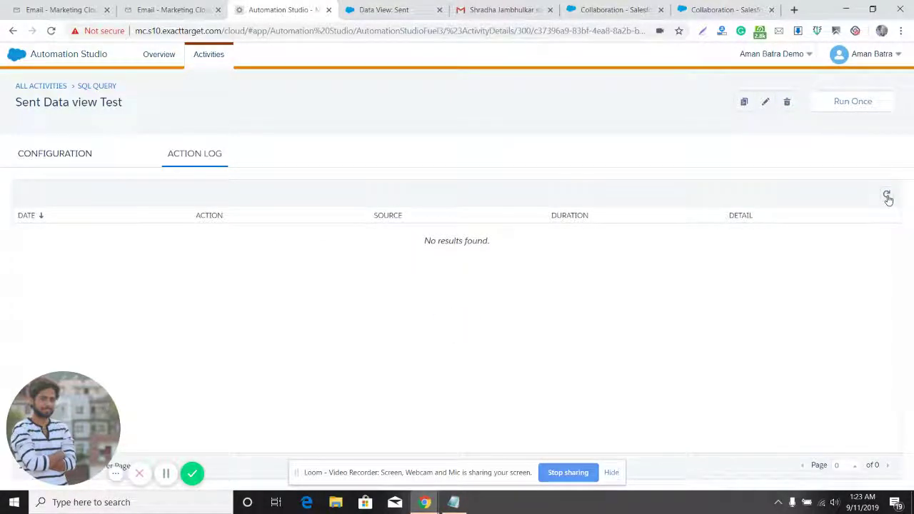
left_click(887, 195)
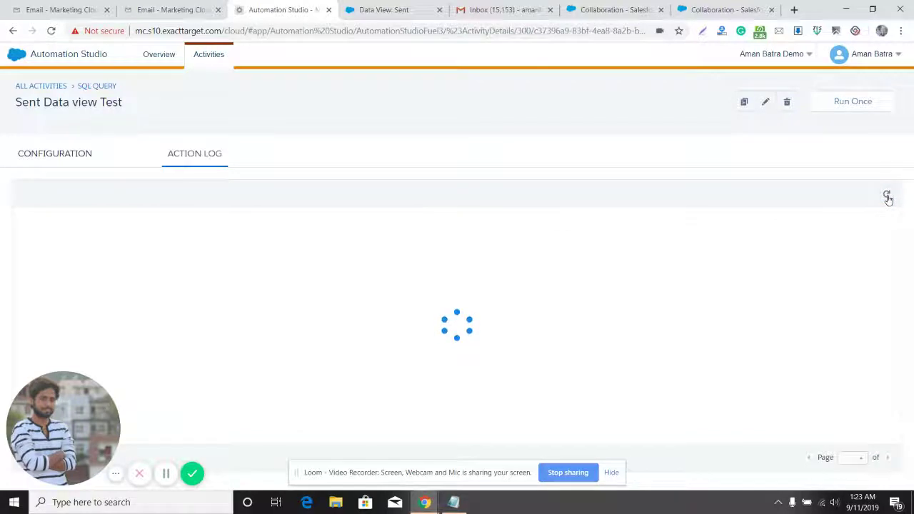
left_click(887, 195)
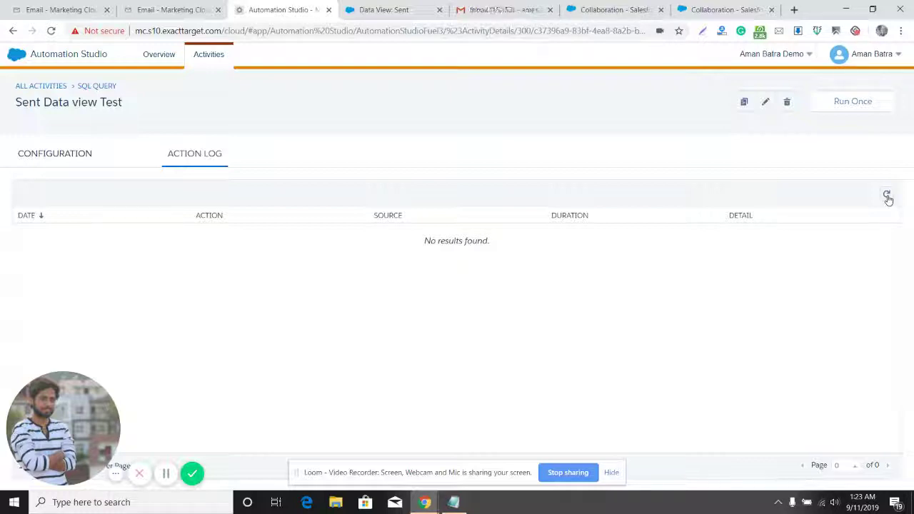
left_click(887, 197)
left_click(888, 197)
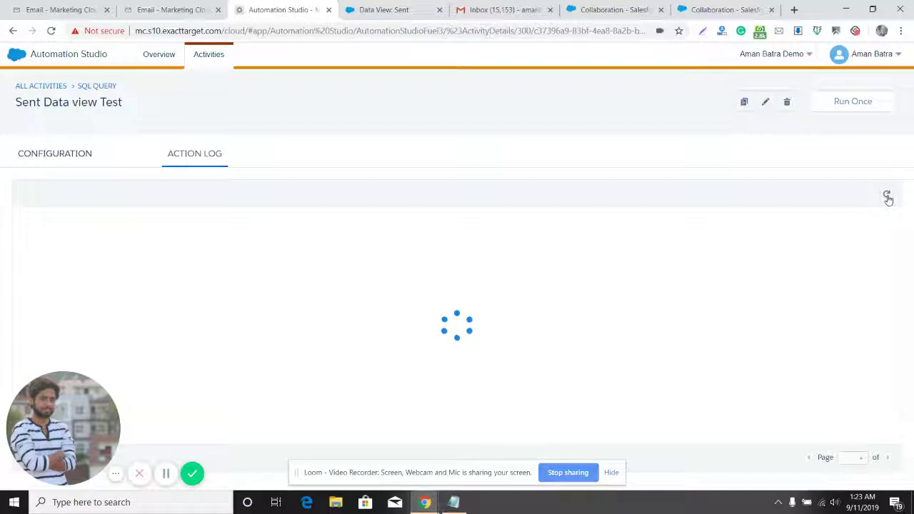
left_click(887, 196)
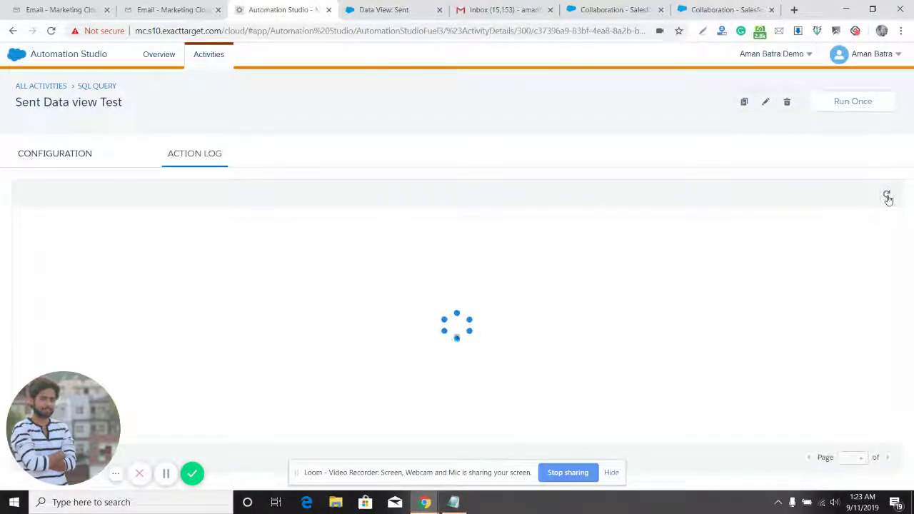
left_click(887, 196)
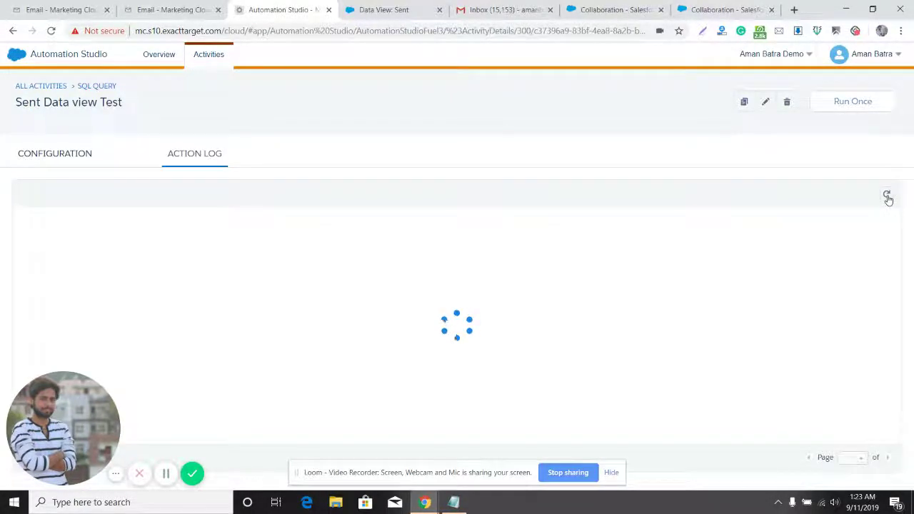
left_click(68, 10)
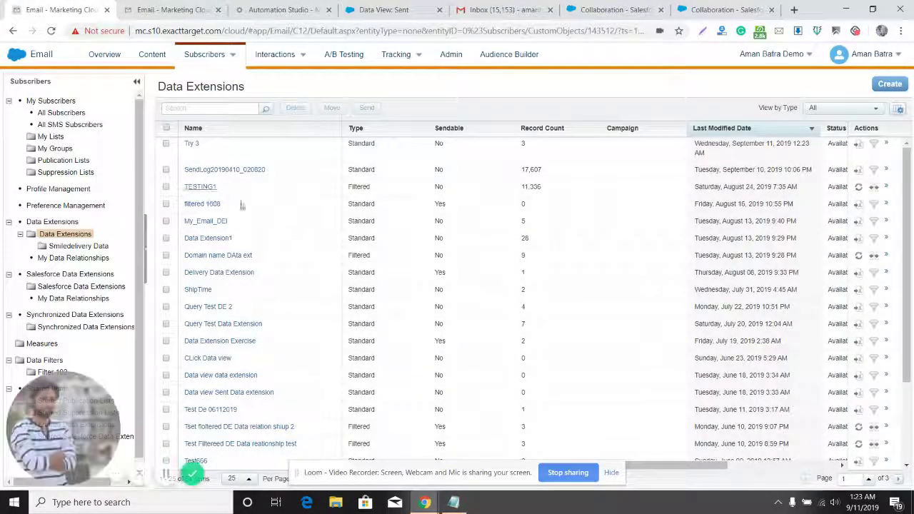
Search the data extensions for 'sent', then reopen the Sent Data view Test activity configuration.
left_click(208, 108)
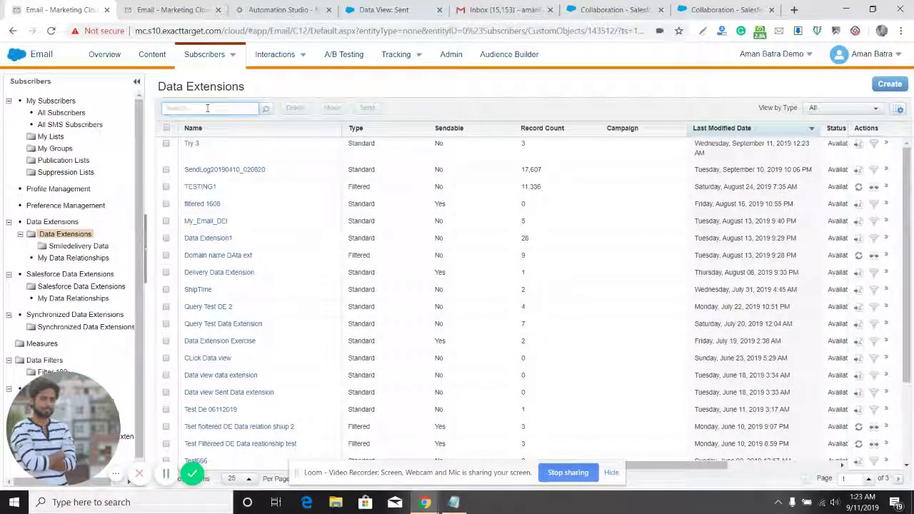
type("sent")
key("Return")
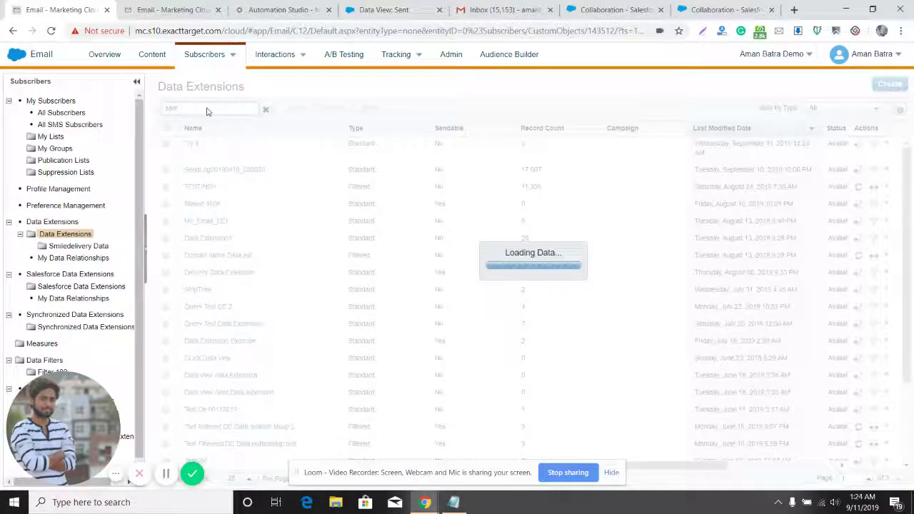
left_click(196, 6)
left_click(68, 10)
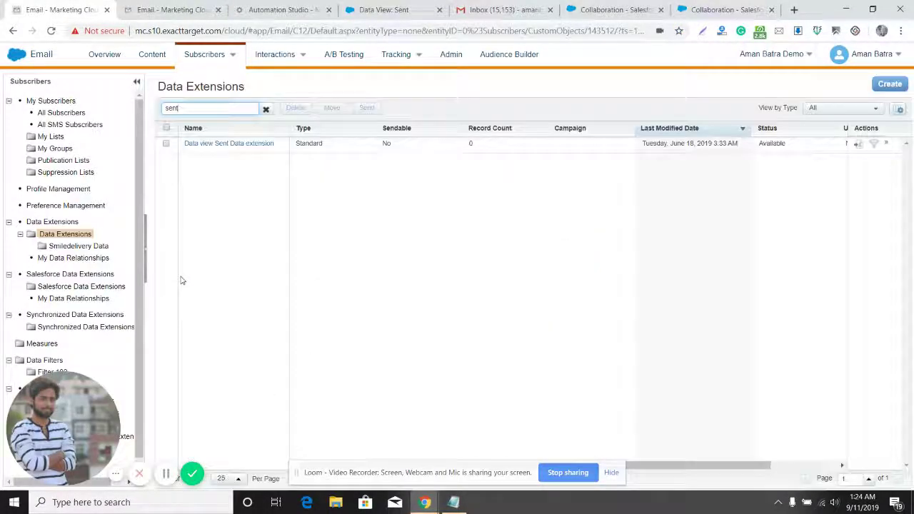
key("ctrl+3")
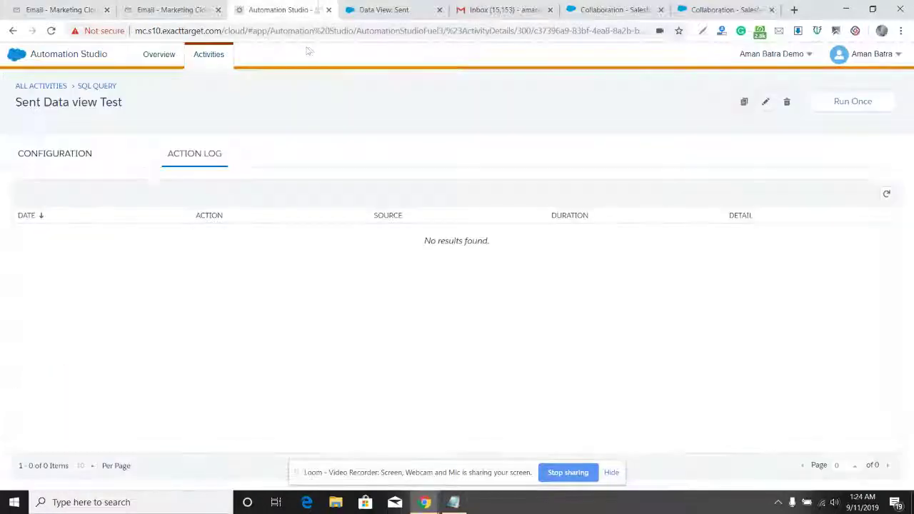
left_click(70, 160)
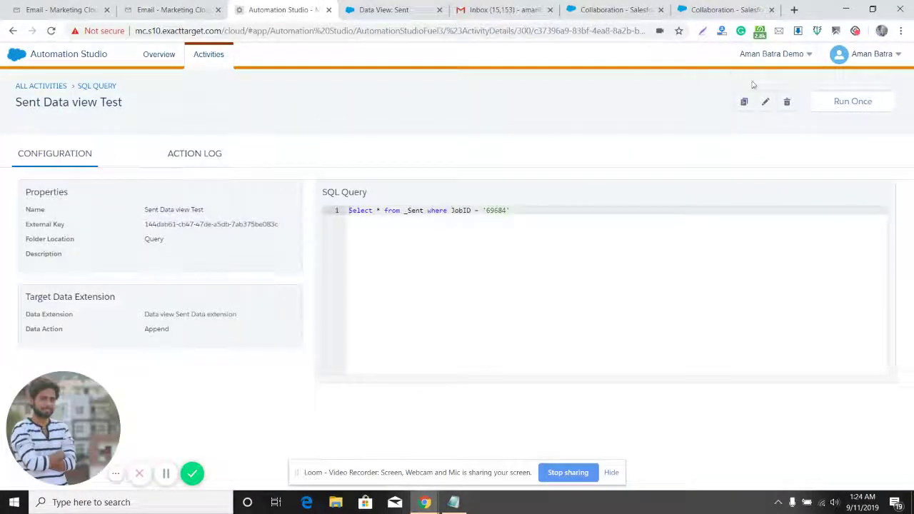
Run the Sent Data view Test query once and refresh its run history in the Action Log.
left_click(853, 104)
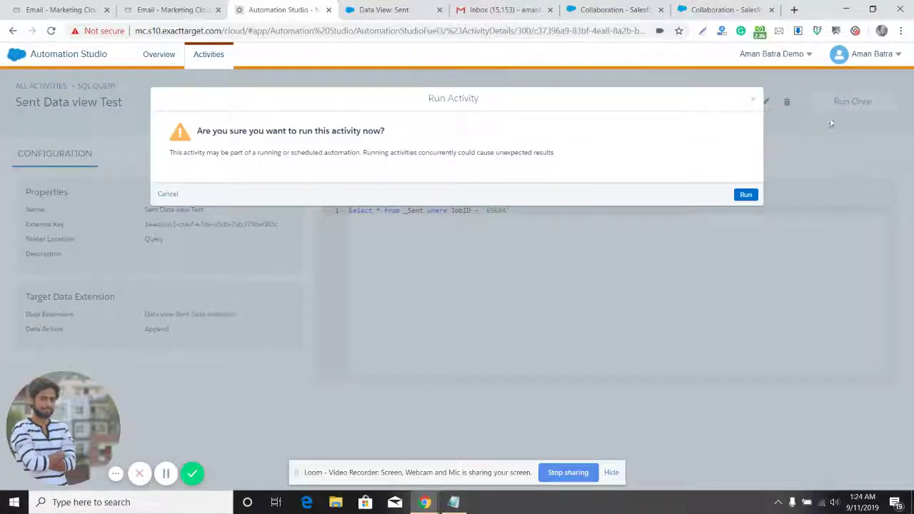
left_click(754, 195)
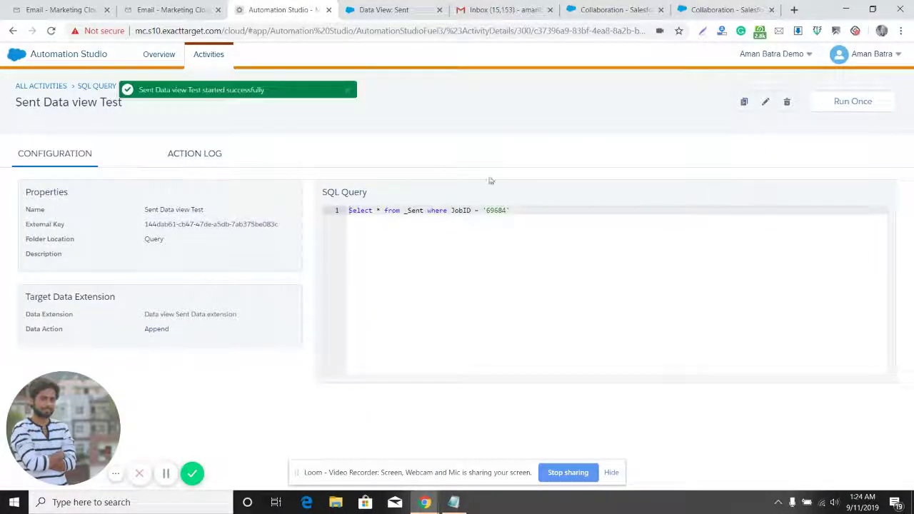
left_click(205, 161)
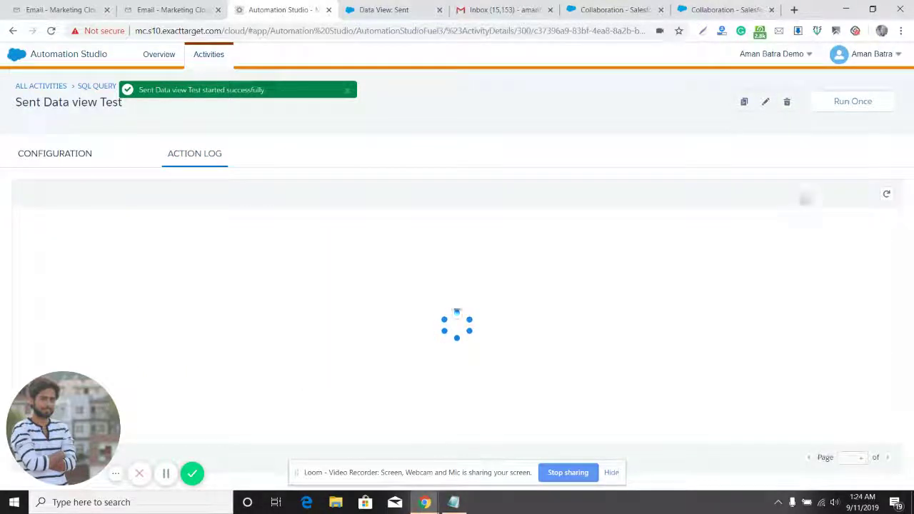
left_click(887, 195)
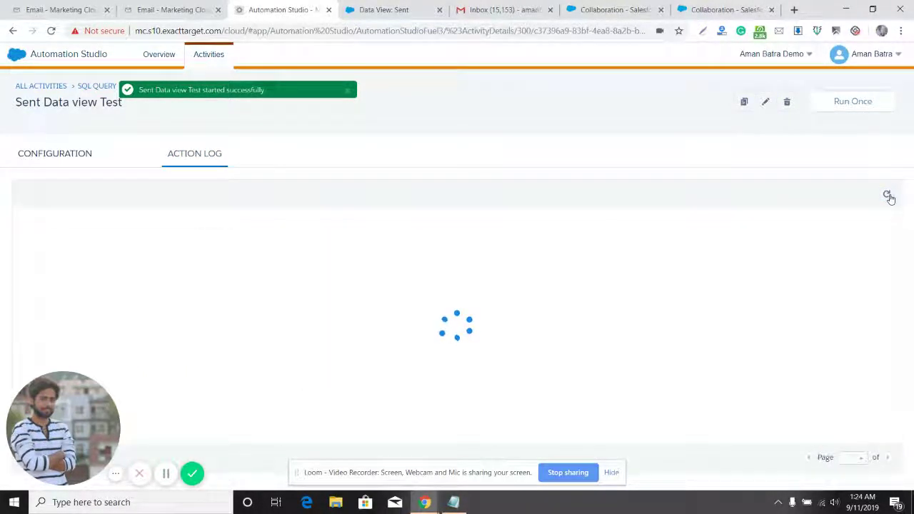
left_click(888, 197)
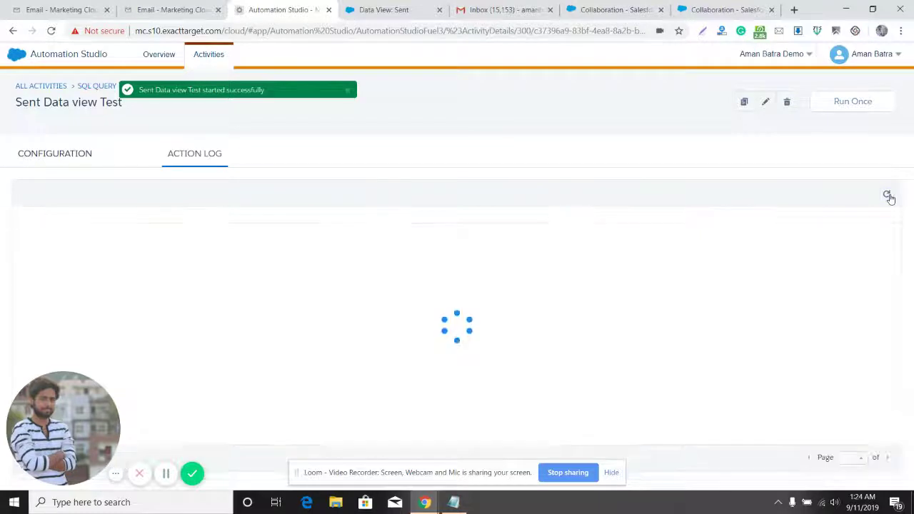
Reload the Data Extensions folder list and return to the query activity's configuration.
left_click(56, 9)
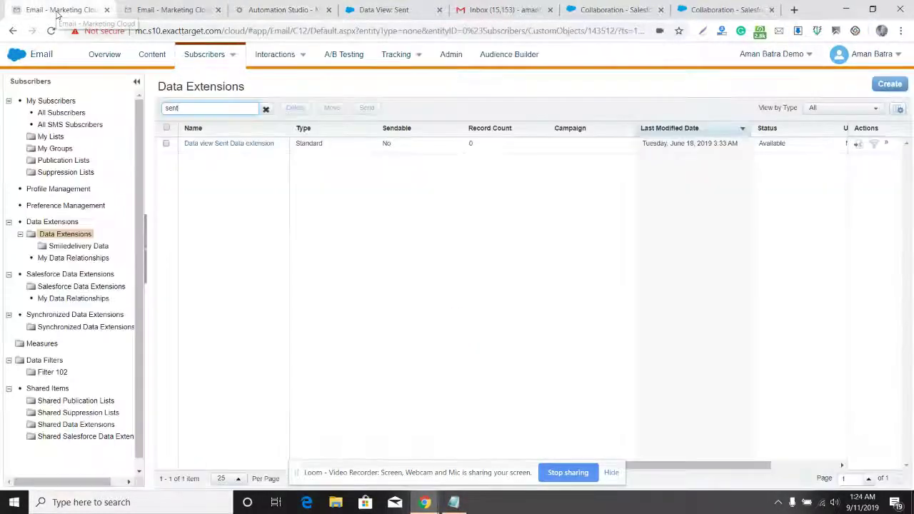
left_click(74, 235)
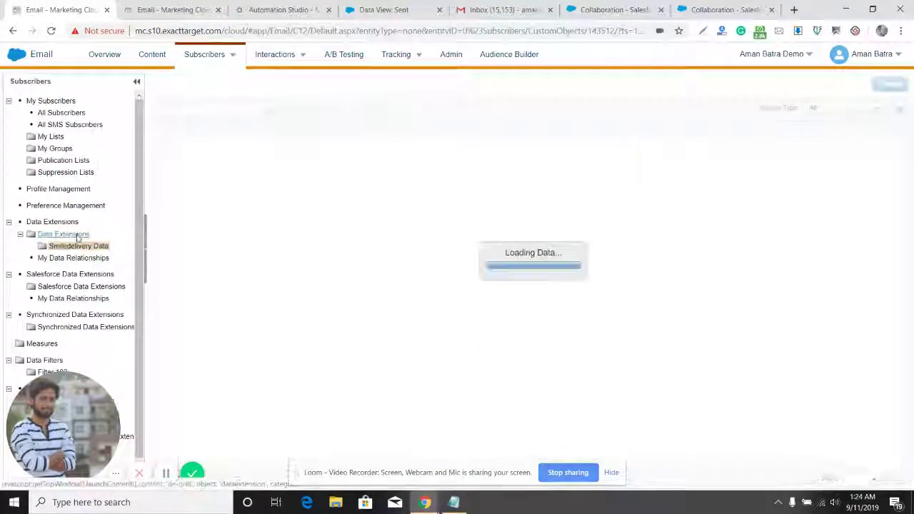
key("ctrl+Tab")
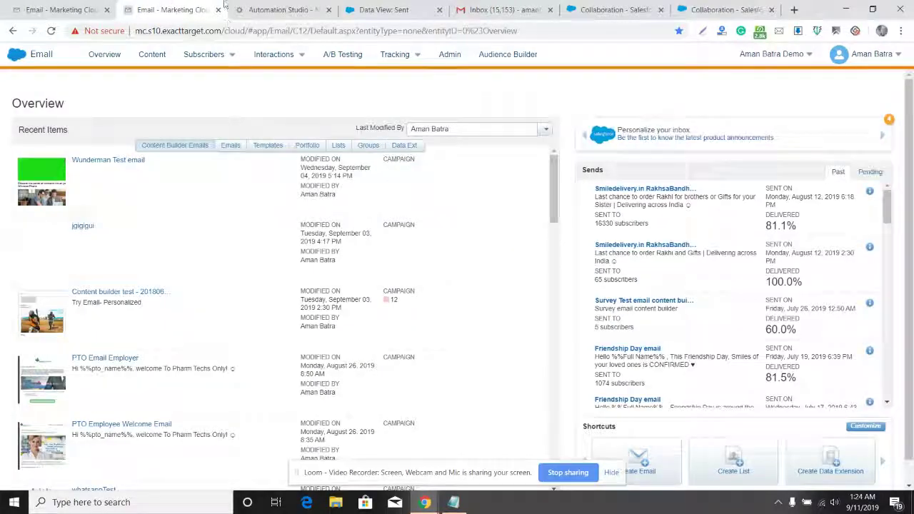
key("ctrl+Tab")
left_click(96, 156)
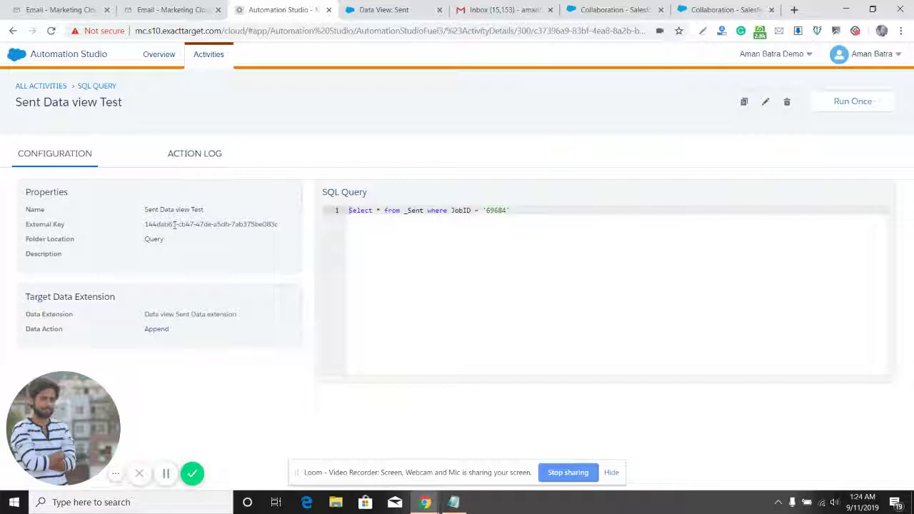
Copy the target extension name and search Data Extensions to open 'Data view Sent Data extension'.
triple_click(166, 315)
right_click(165, 314)
left_click(194, 323)
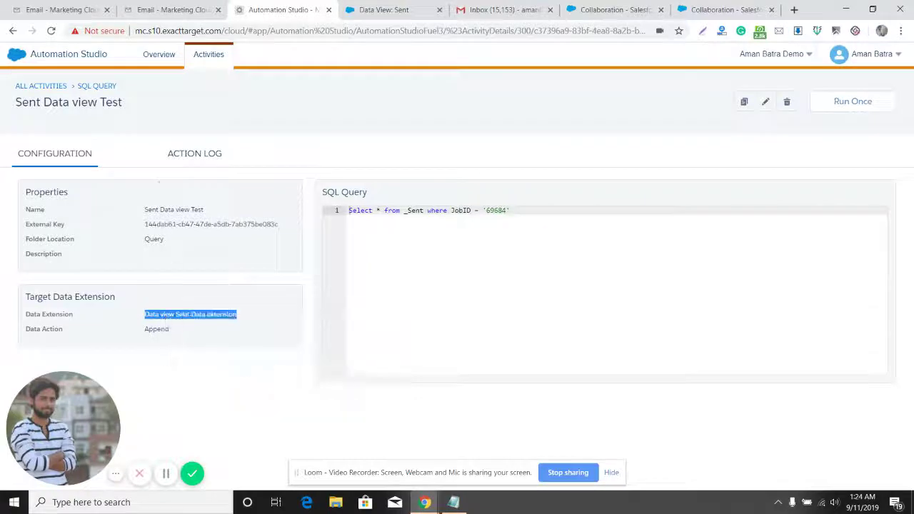
left_click(83, 10)
left_click(231, 107)
key("ctrl+v")
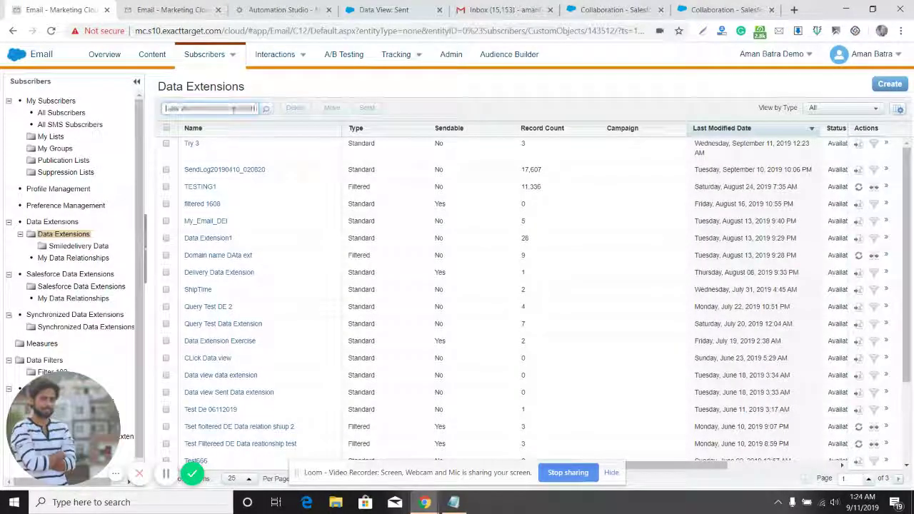
key("Return")
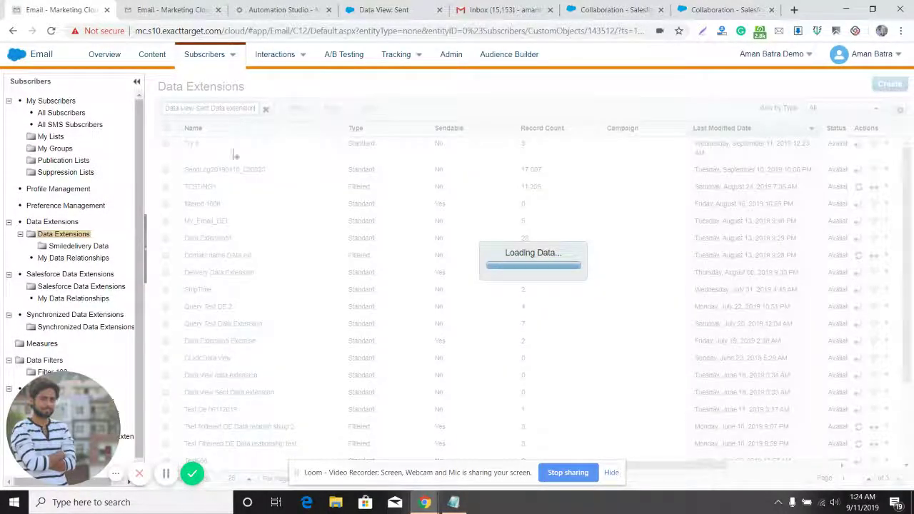
left_click(201, 146)
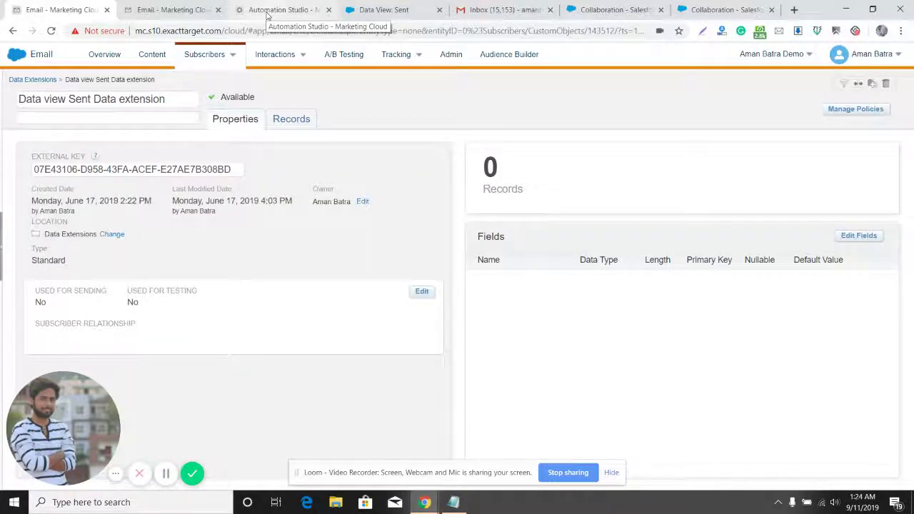
Check the extension's Records tab showing 0 records, then return to the query activity.
mouse_move(275, 55)
left_click(309, 119)
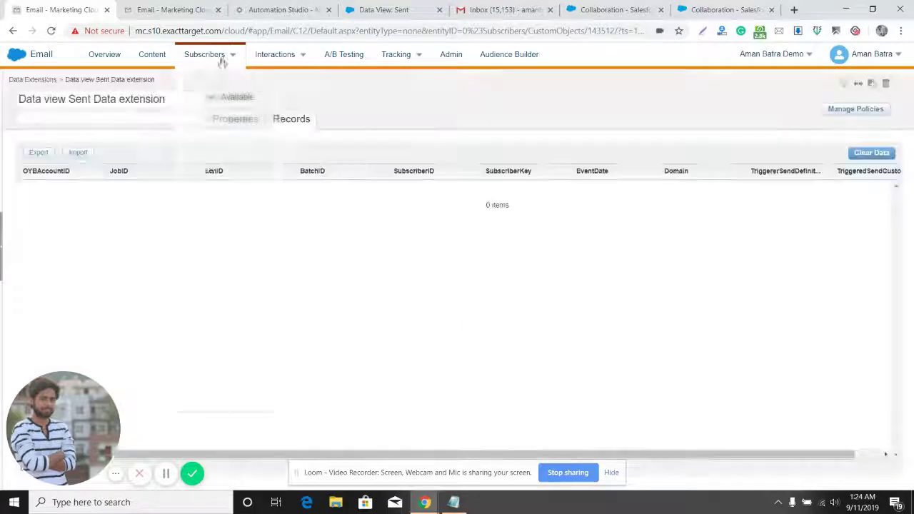
left_click(193, 9)
left_click(279, 9)
left_click(198, 242)
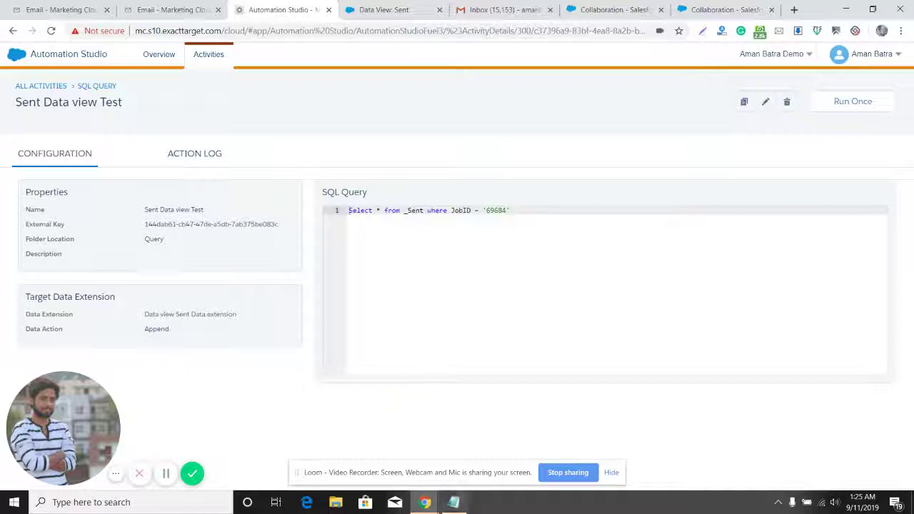
Toggle the tutorial notes window in Notepad to review the query.
mouse_move(453, 505)
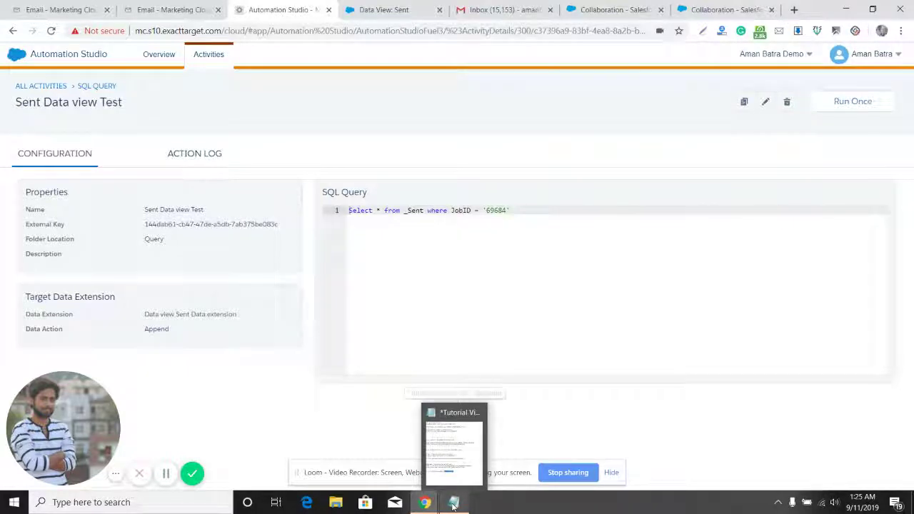
left_click(453, 504)
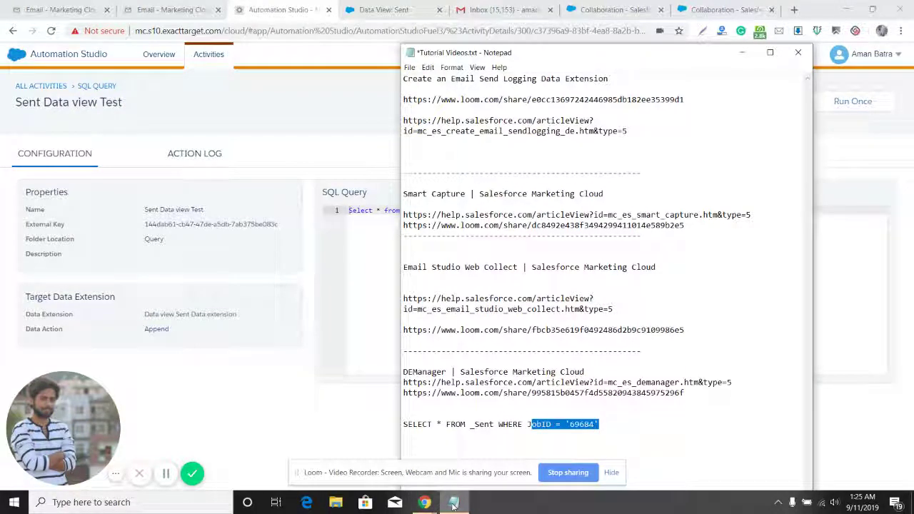
left_click(453, 503)
left_click(453, 503)
left_click(453, 503)
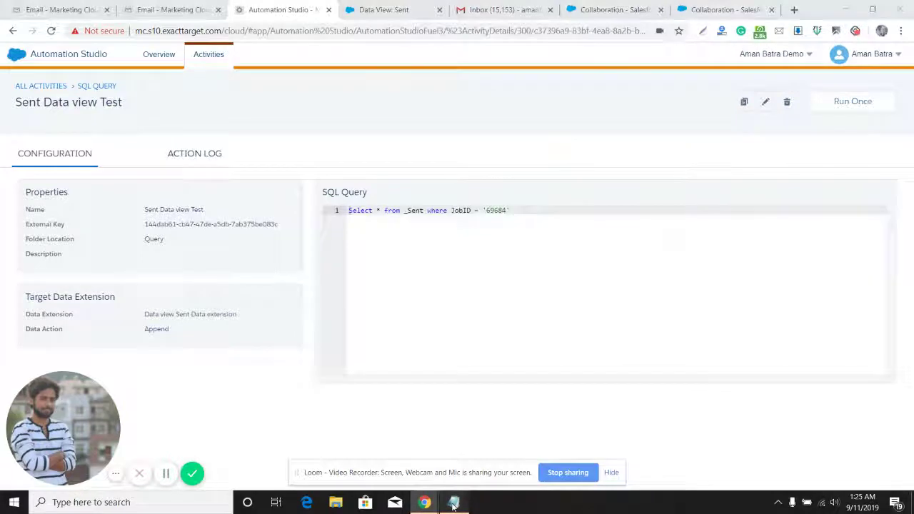
left_click(453, 504)
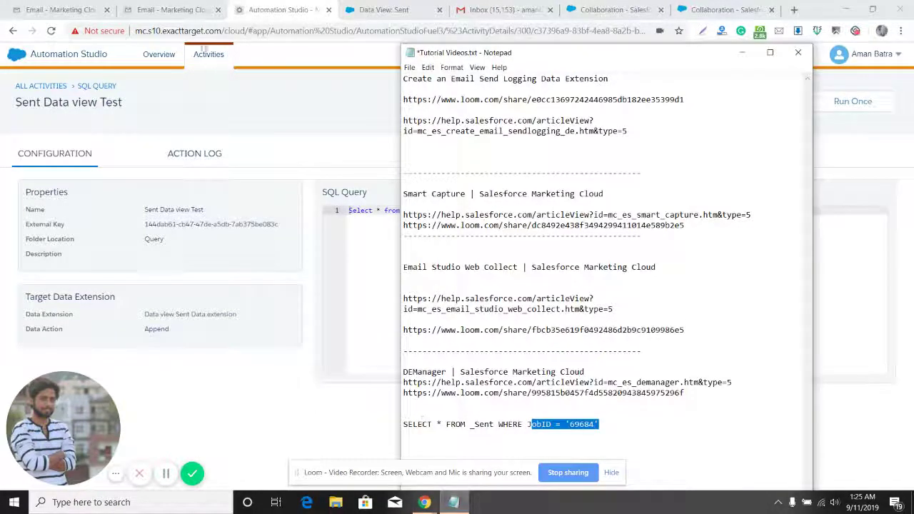
Open Email Studio's My Tracking list showing recent sends and their Job IDs.
left_click(172, 9)
left_click(280, 10)
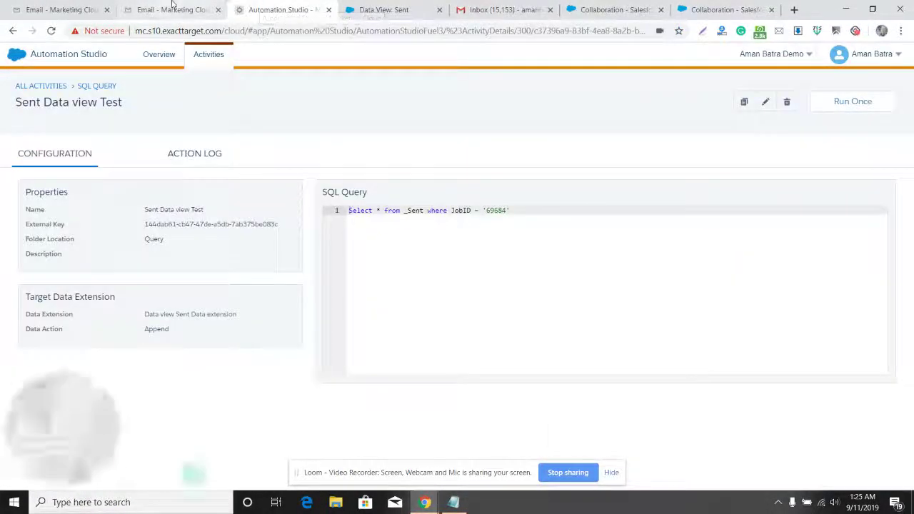
left_click(172, 9)
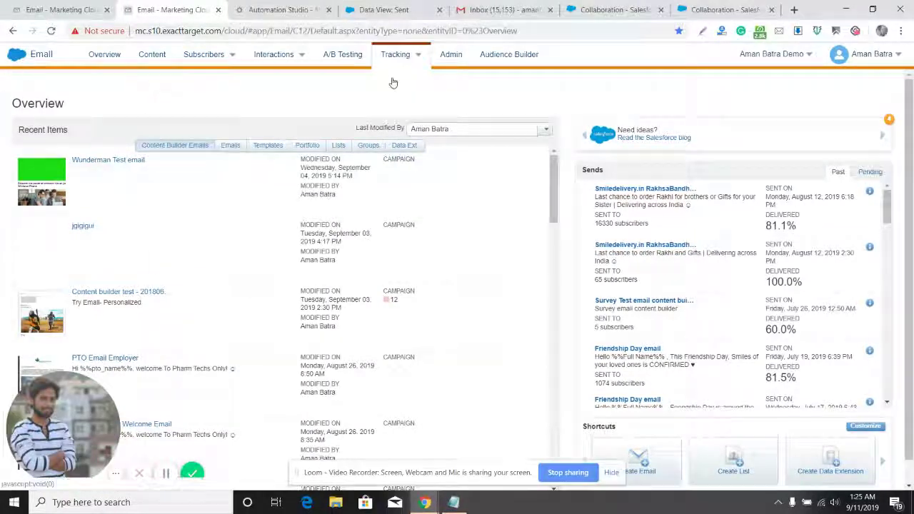
left_click(395, 55)
left_click(60, 9)
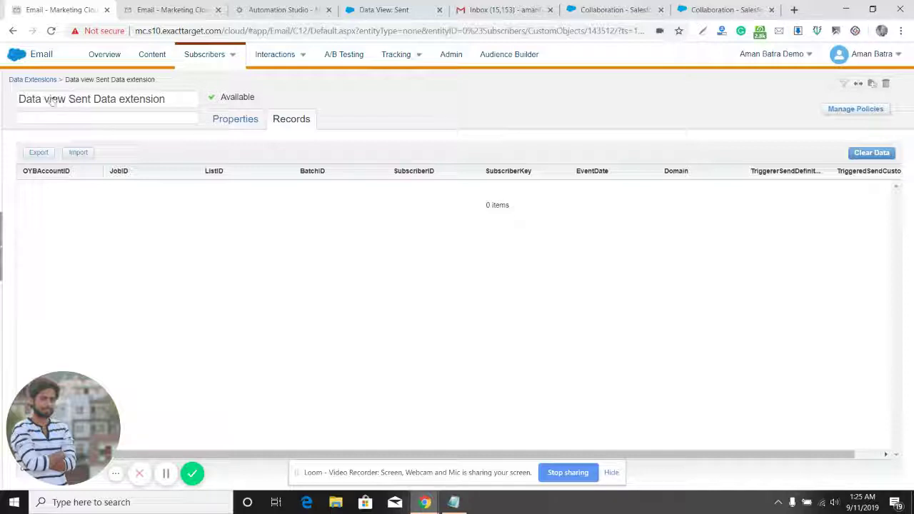
left_click(188, 18)
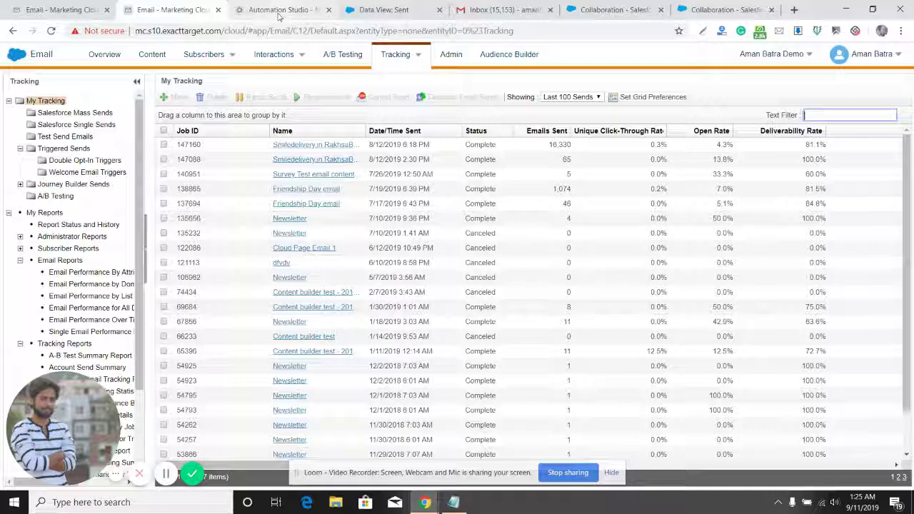
Copy Job ID 138865 from the tracking list.
double_click(188, 189)
right_click(185, 191)
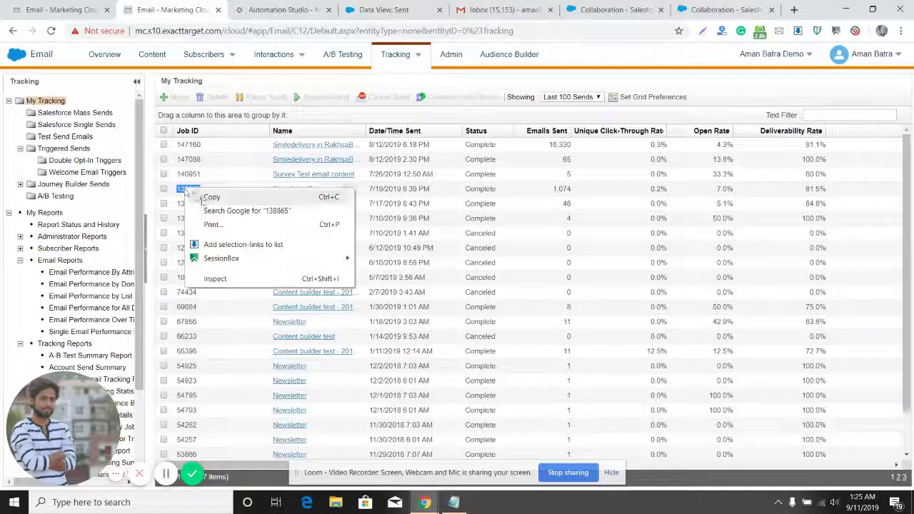
left_click(210, 197)
left_click(279, 9)
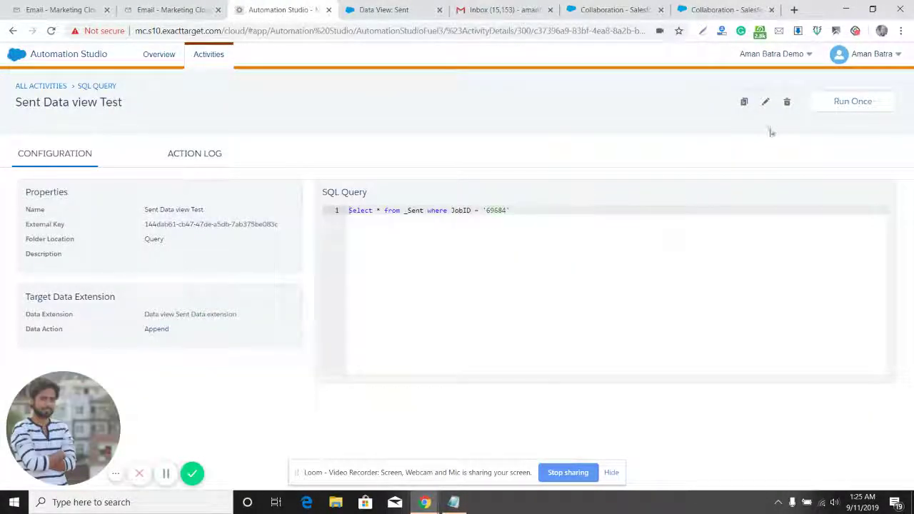
Replace the query's JobID with '138865', step through target and summary, and finish.
left_click(765, 101)
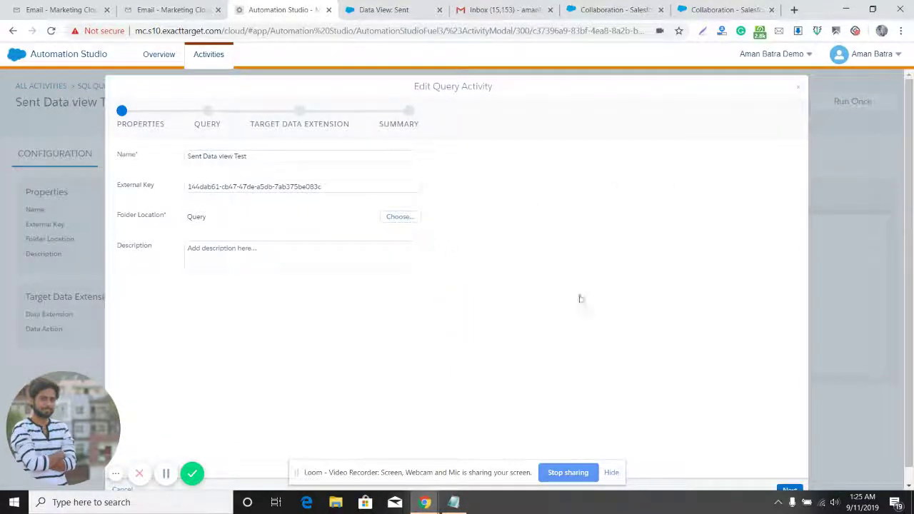
left_click(790, 475)
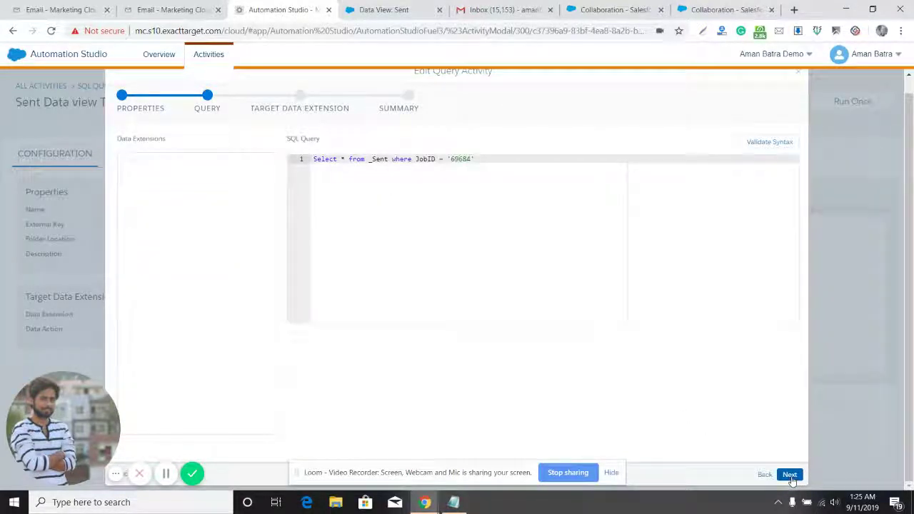
double_click(460, 159)
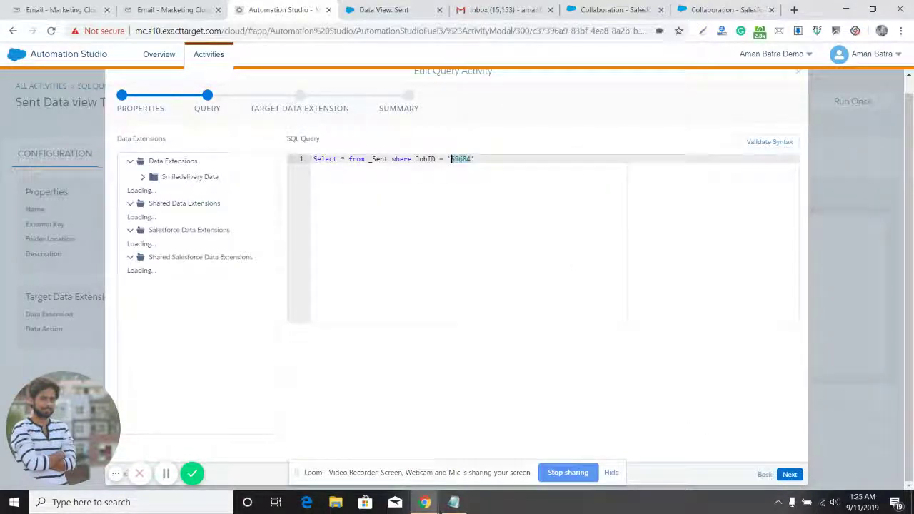
key("ctrl+v")
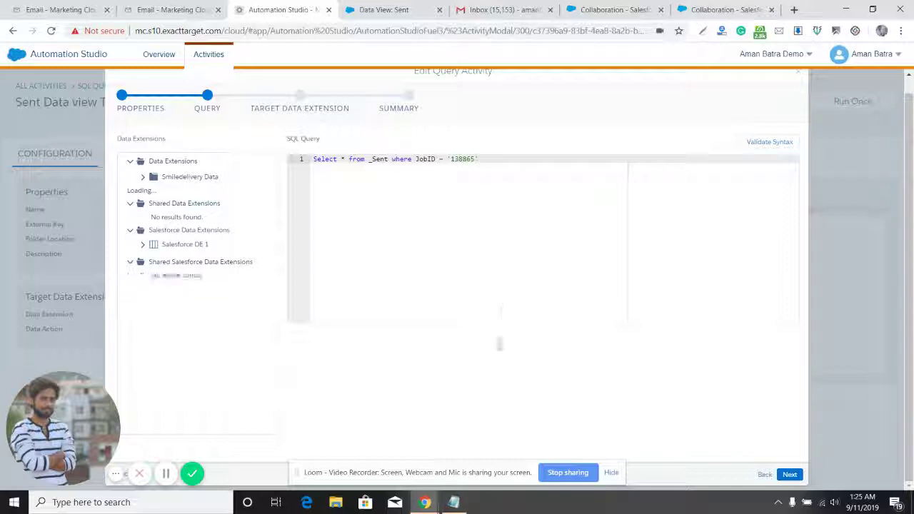
left_click(790, 475)
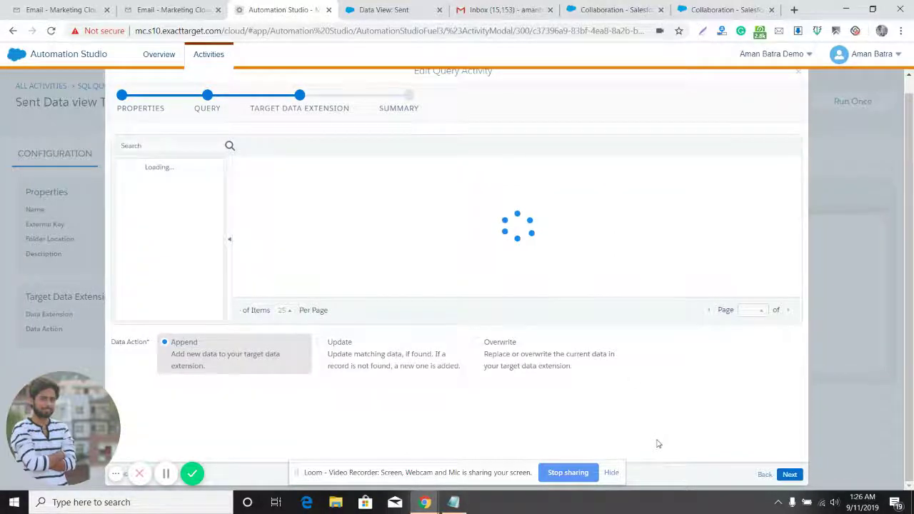
left_click(789, 475)
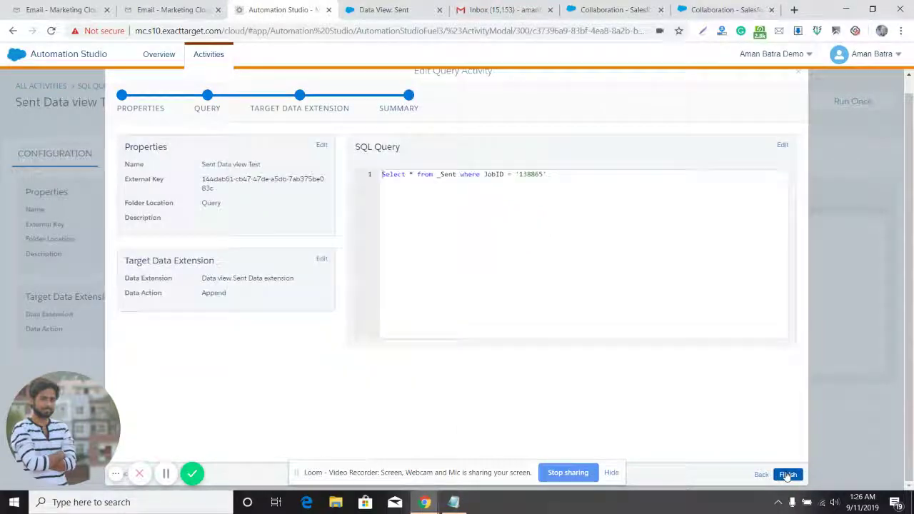
left_click(789, 475)
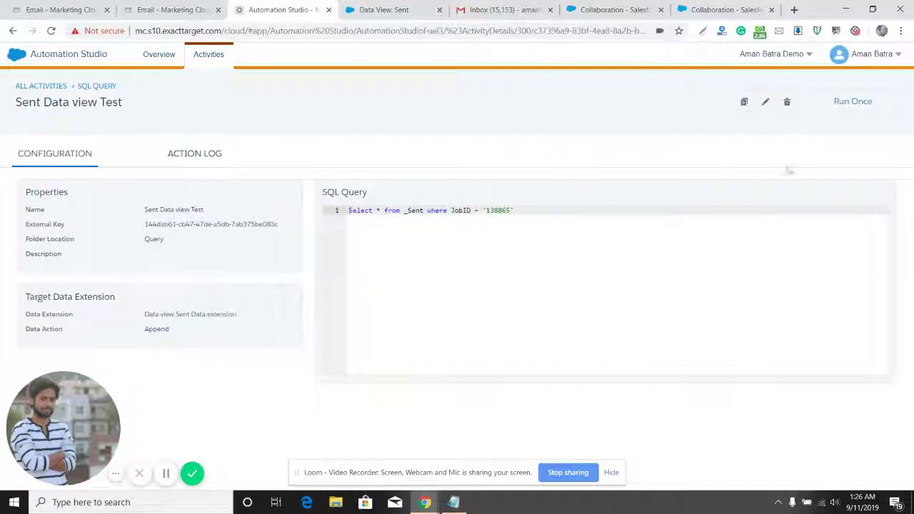
Run the Sent Data view Test query once and check the target extension's records.
left_click(848, 102)
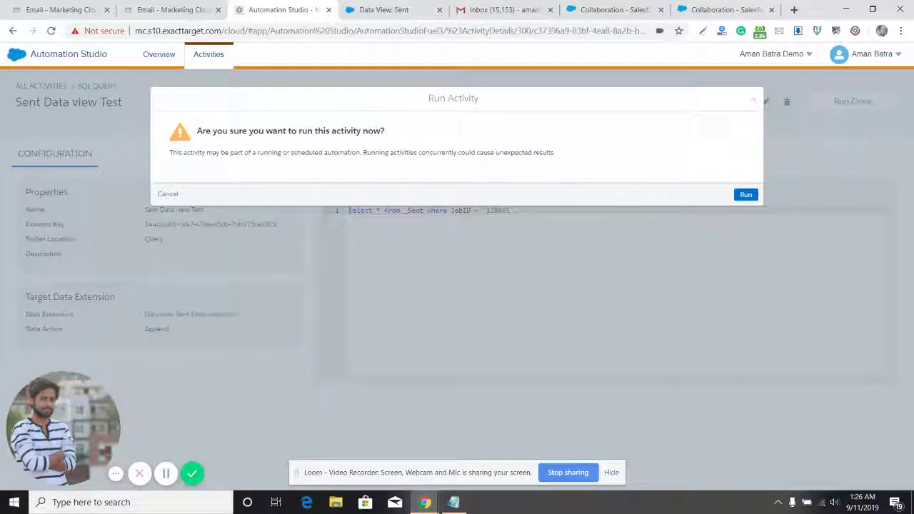
left_click(745, 195)
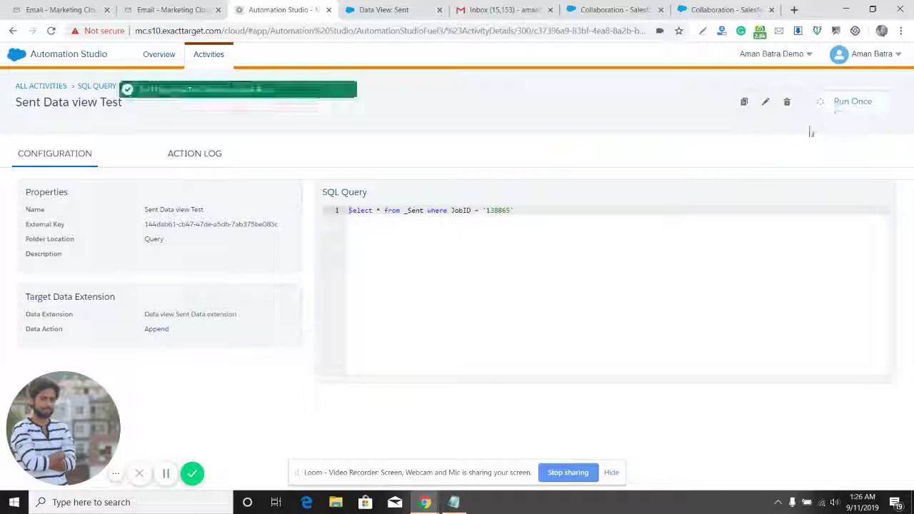
left_click(65, 12)
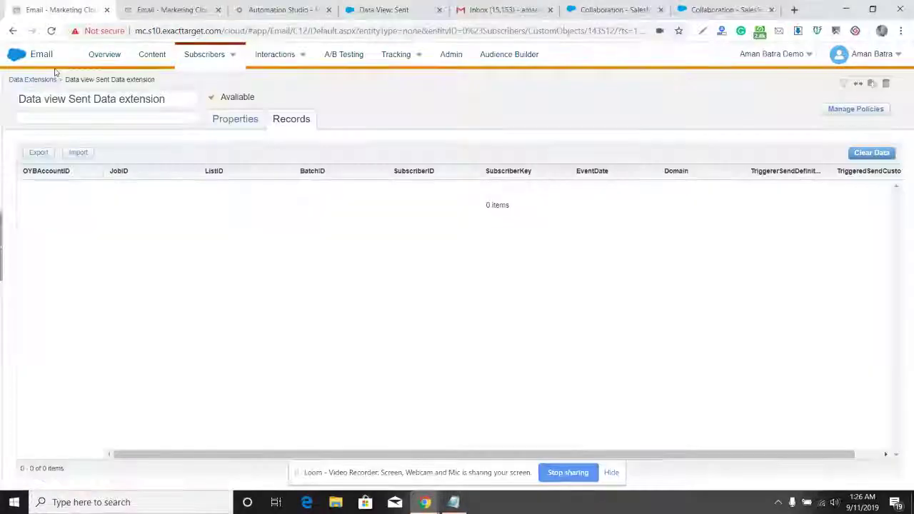
left_click(255, 7)
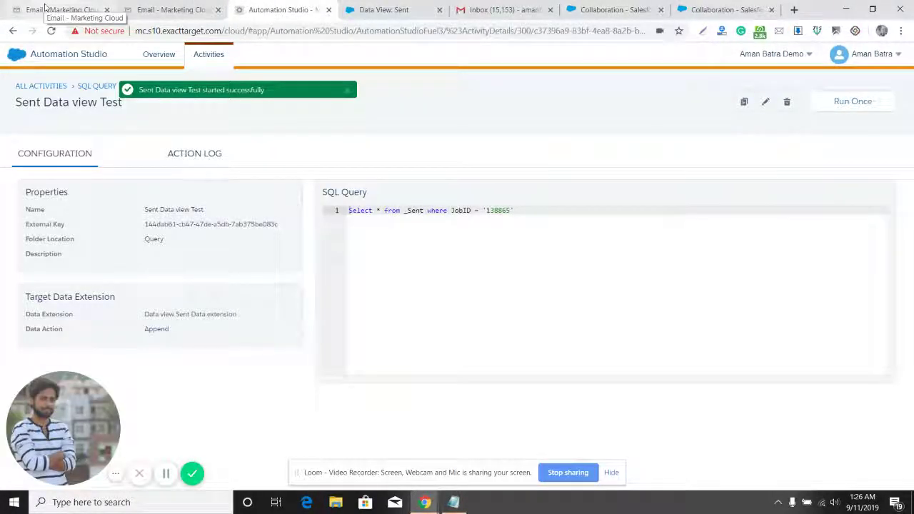
left_click(64, 12)
left_click(32, 79)
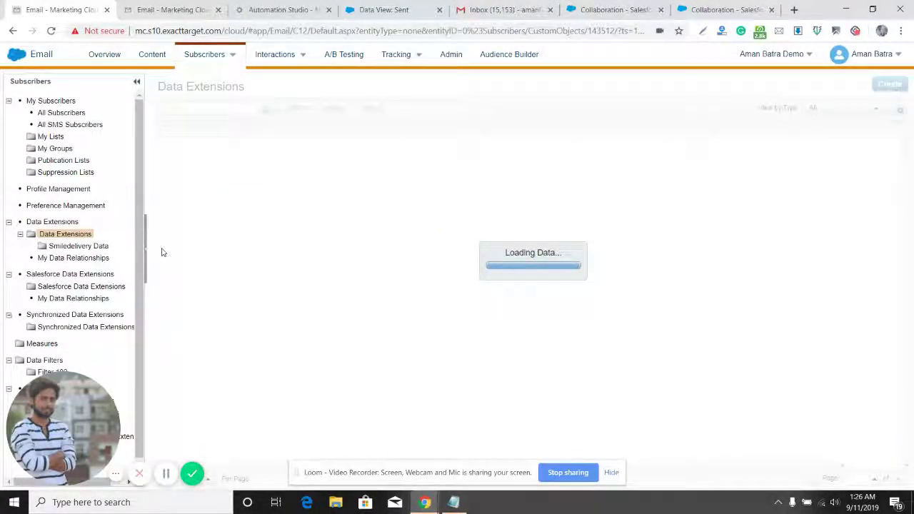
left_click(293, 7)
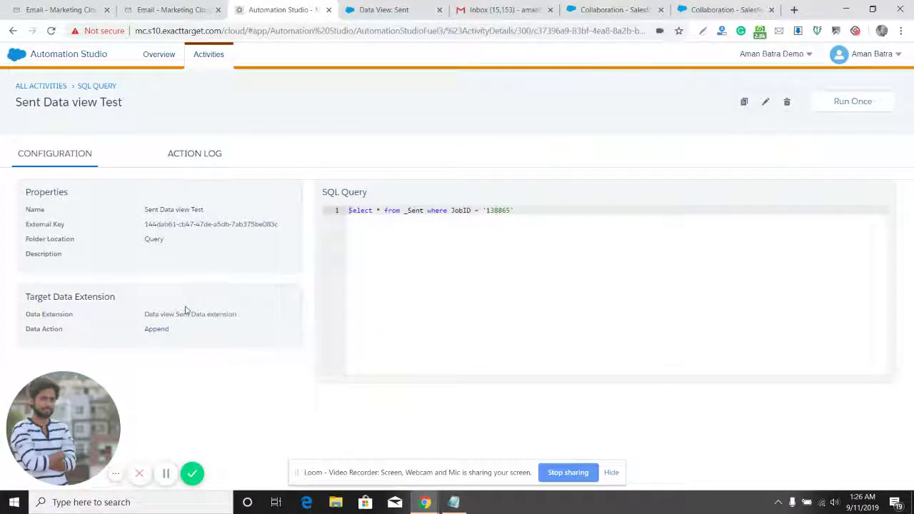
Copy the target extension name and start a search in the Data Extensions list.
triple_click(188, 315)
right_click(187, 315)
left_click(210, 324)
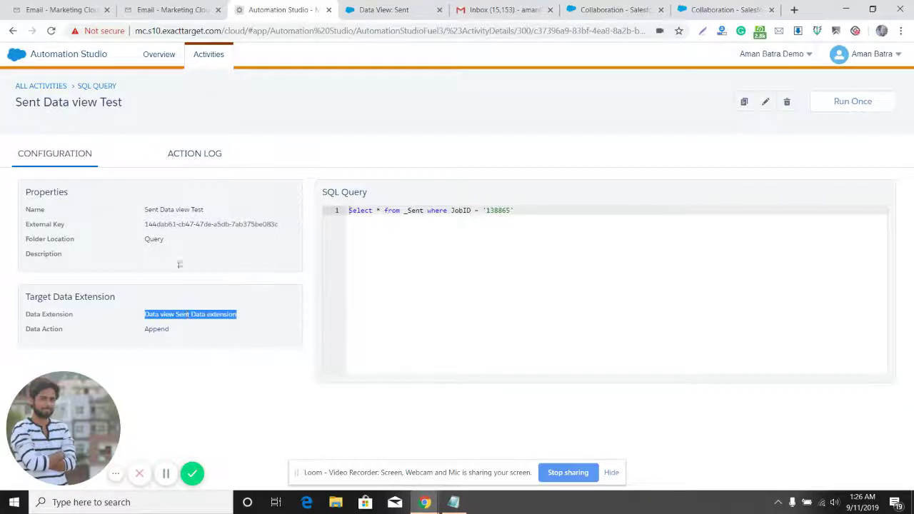
left_click(46, 10)
left_click(186, 110)
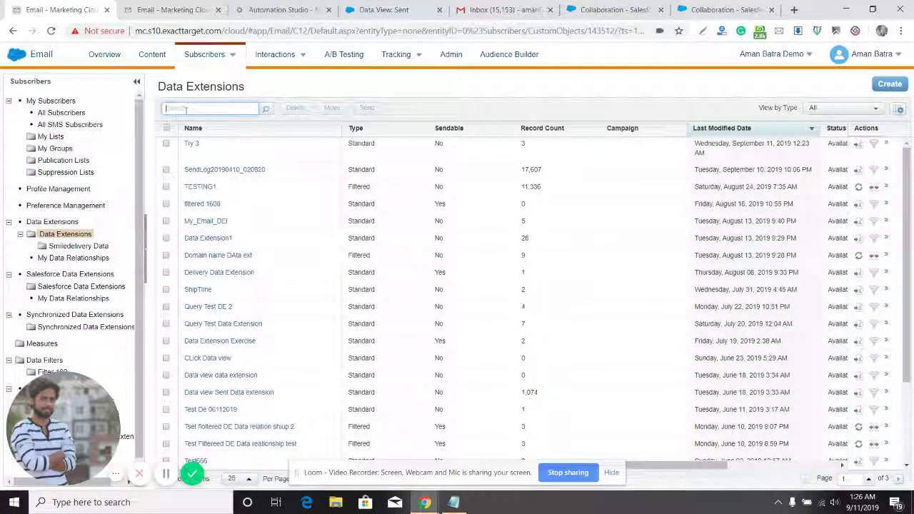
Find 'Data view Sent Data extension', view its 1,074 records, then return to My Tracking.
key("ctrl+v")
key("Return")
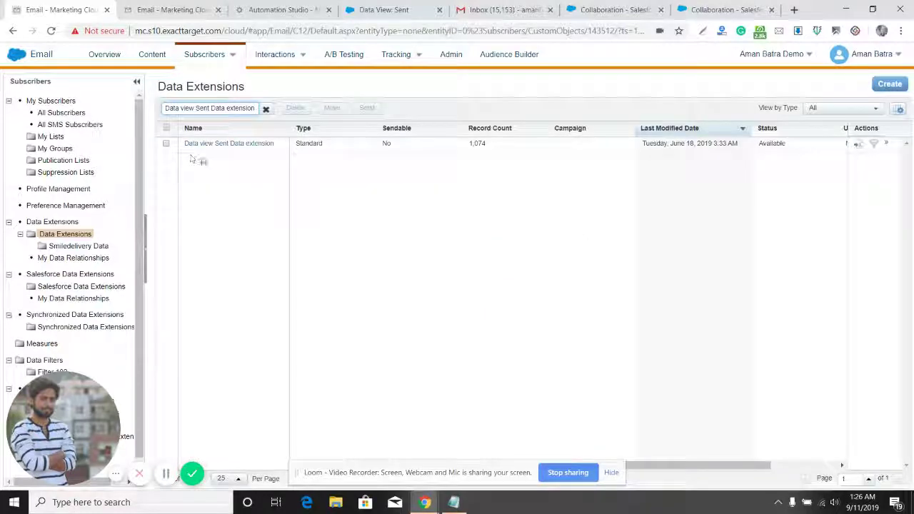
left_click(232, 145)
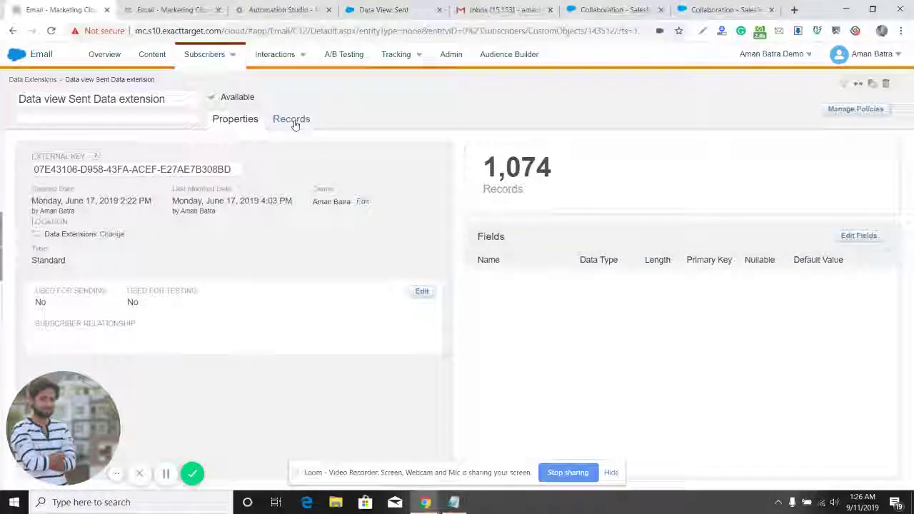
left_click(293, 122)
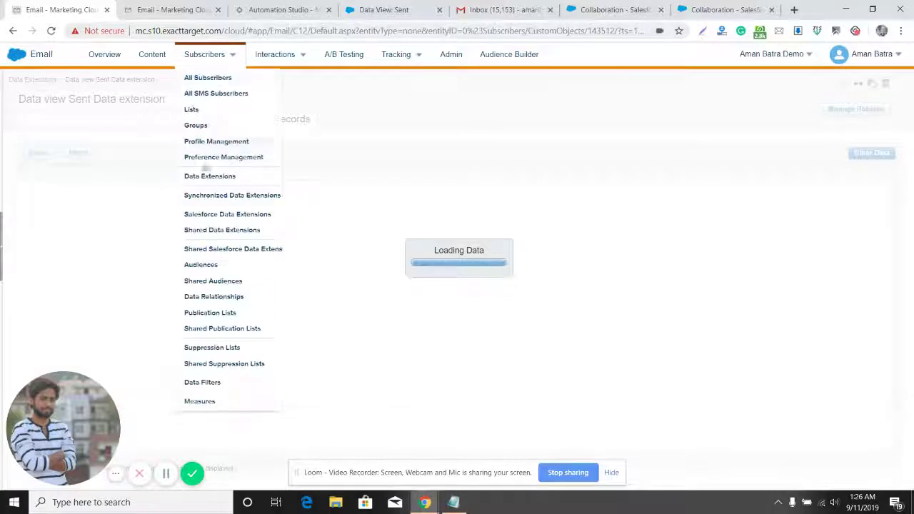
left_click(173, 10)
left_click(278, 10)
left_click(174, 12)
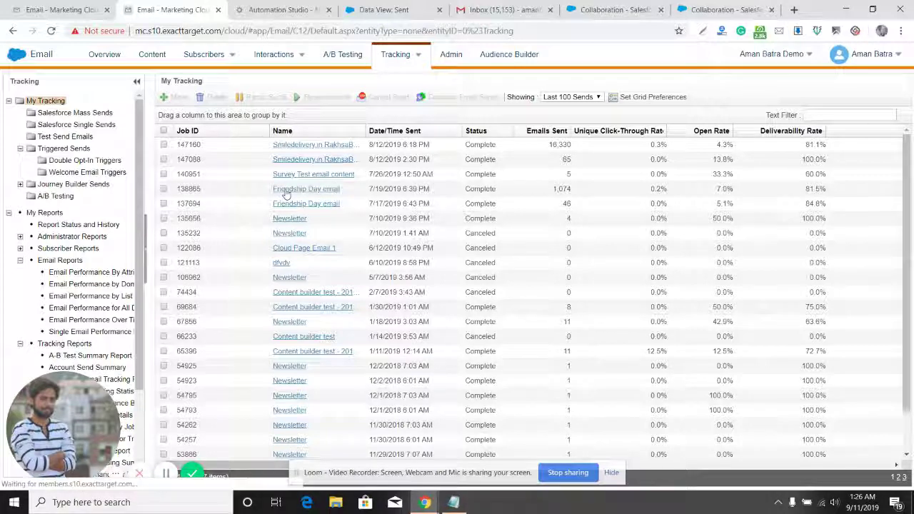
Compare job 138865's 1,074 sends with record fields: JobID, ListID 105870, subscriber key, event date, domain.
double_click(562, 189)
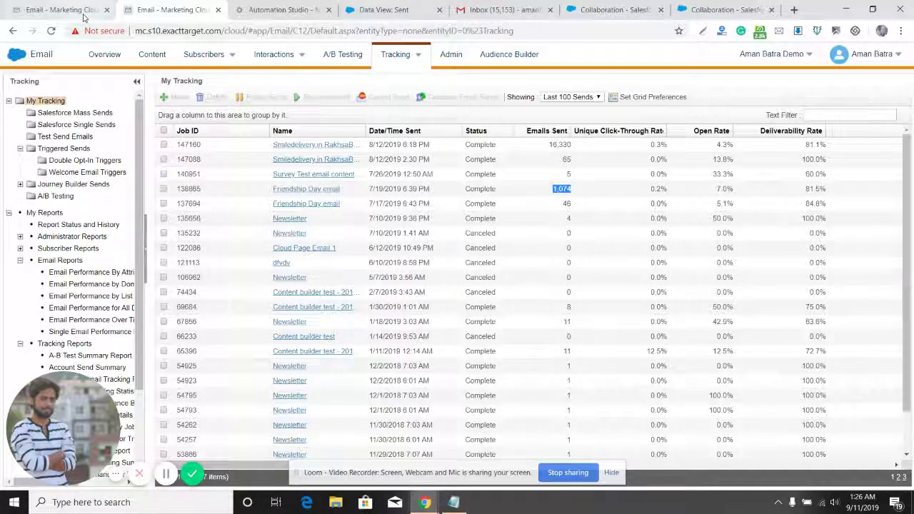
key("ctrl+shift+Tab")
double_click(123, 186)
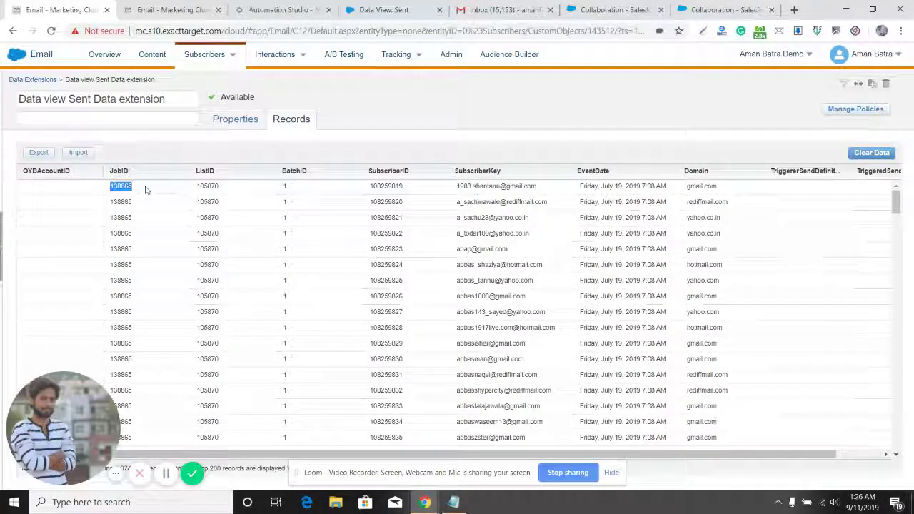
double_click(207, 186)
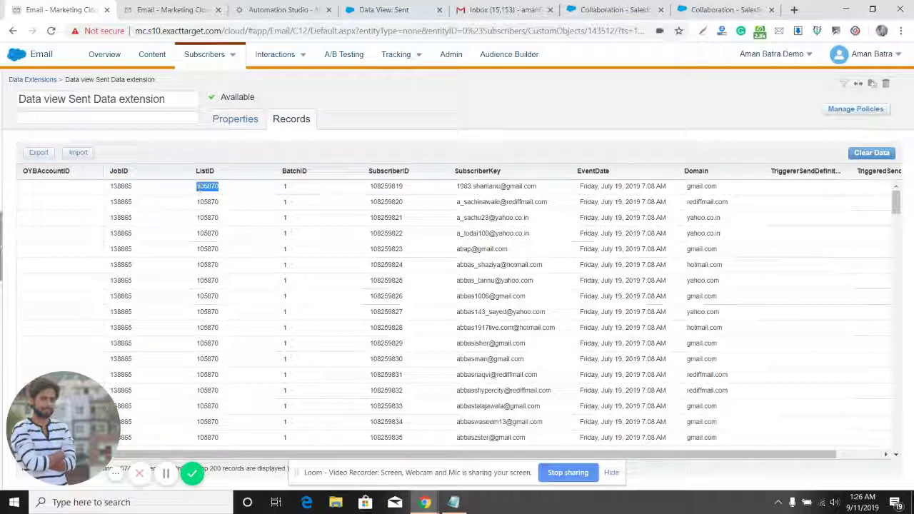
left_click(403, 200)
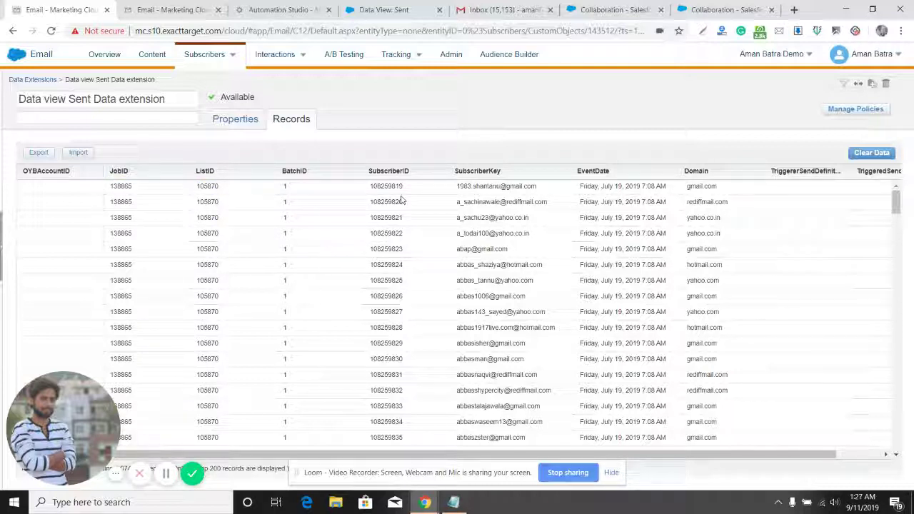
double_click(502, 189)
double_click(609, 186)
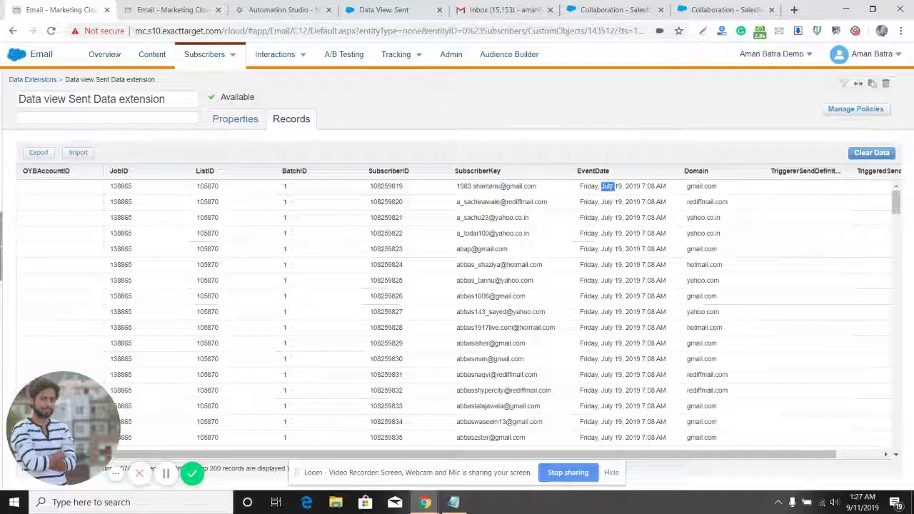
double_click(696, 186)
double_click(591, 187)
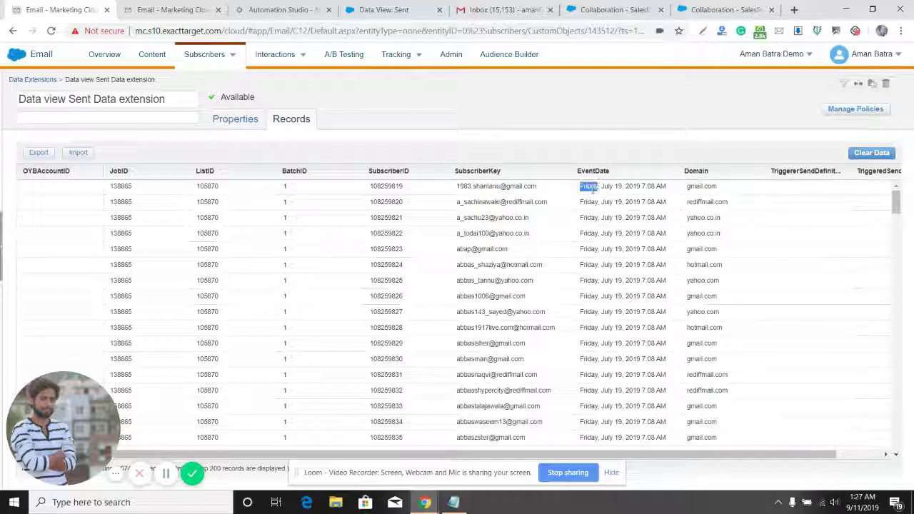
Scroll the records, view job 138865's tracking details, and return to Data Extensions.
scroll(470, 262, "down", 7)
scroll(470, 262, "down", 20)
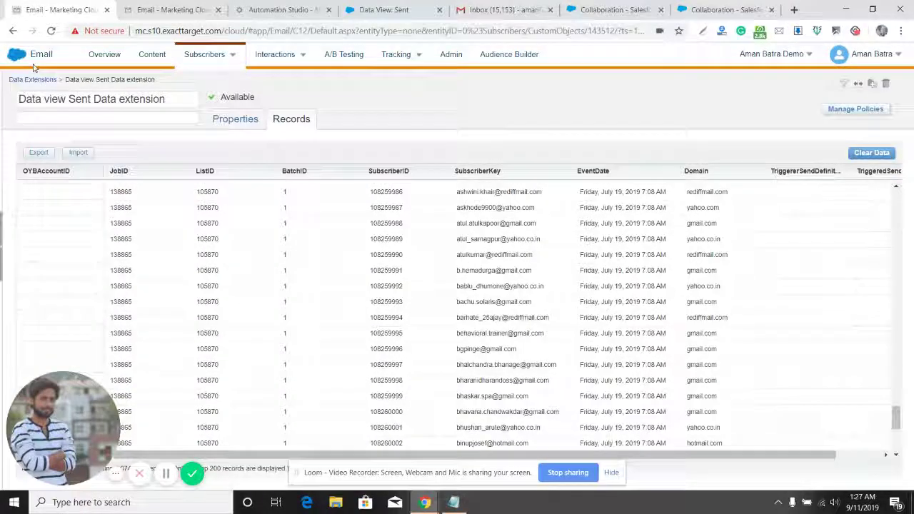
left_click(172, 9)
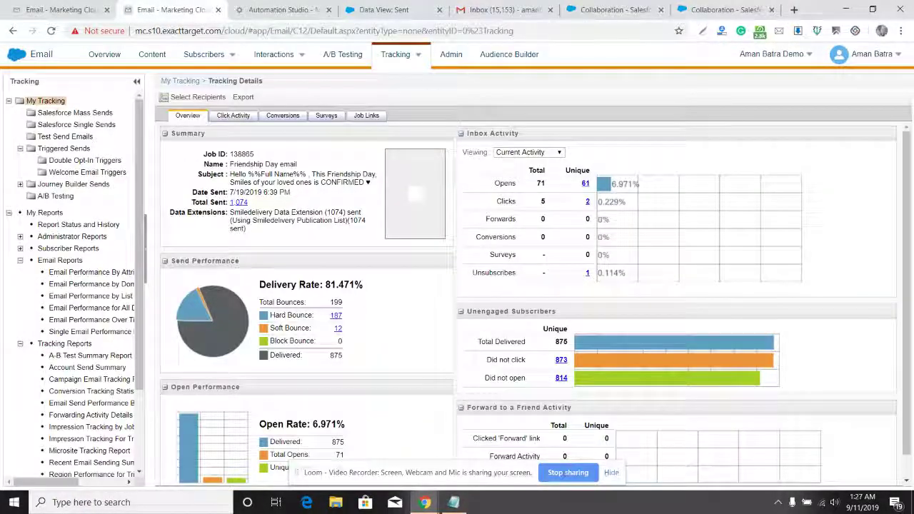
left_click(61, 7)
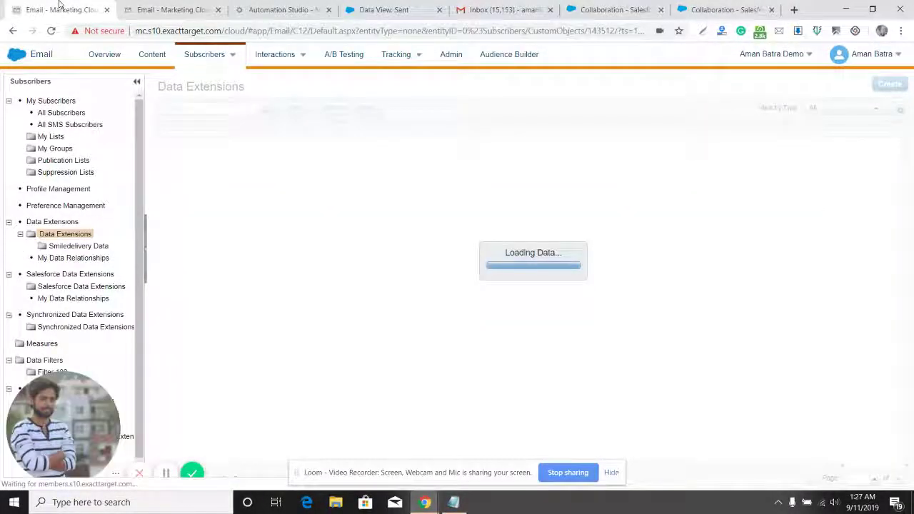